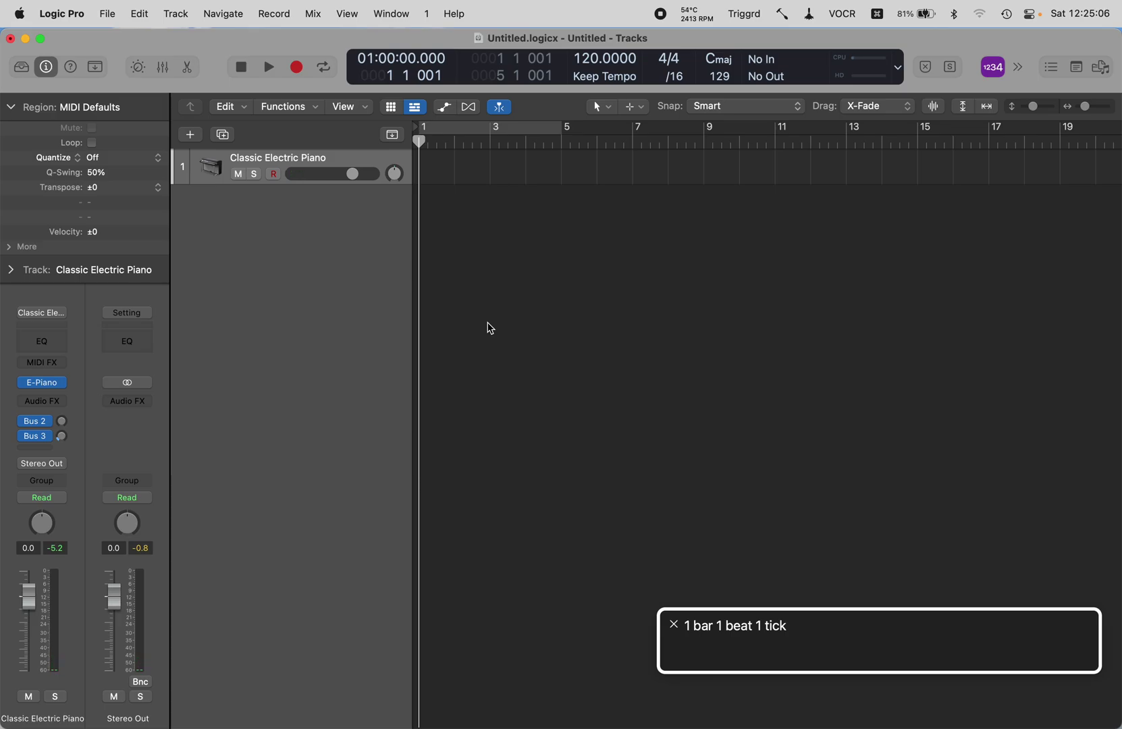
# - Show the Mixer below the tracks, then start and cancel renaming the Classic Electric Piano channel
pyautogui.press('x')
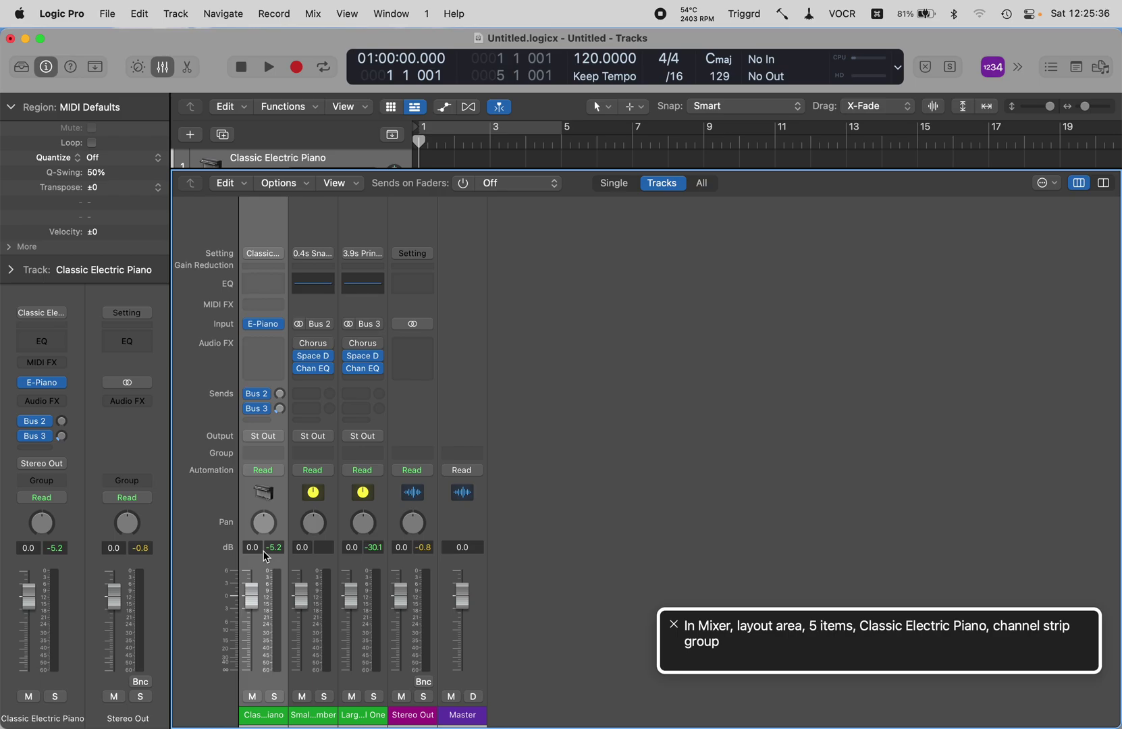
pyautogui.doubleClick(264, 718)
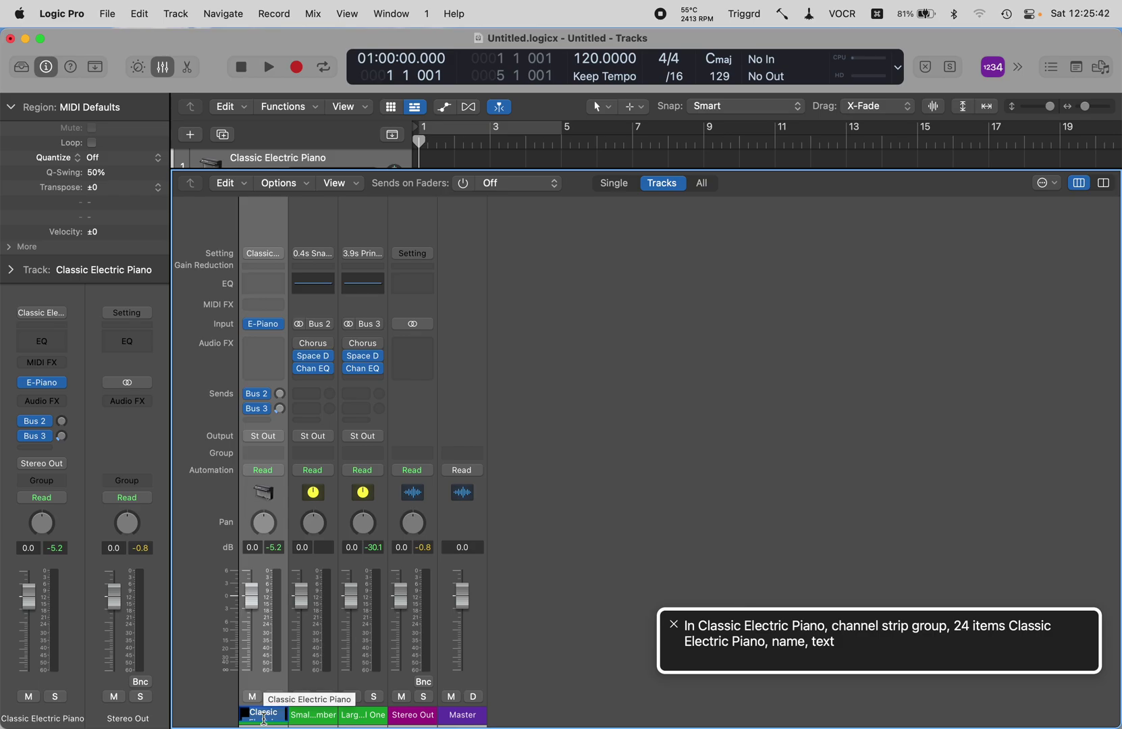
pyautogui.press('Return')
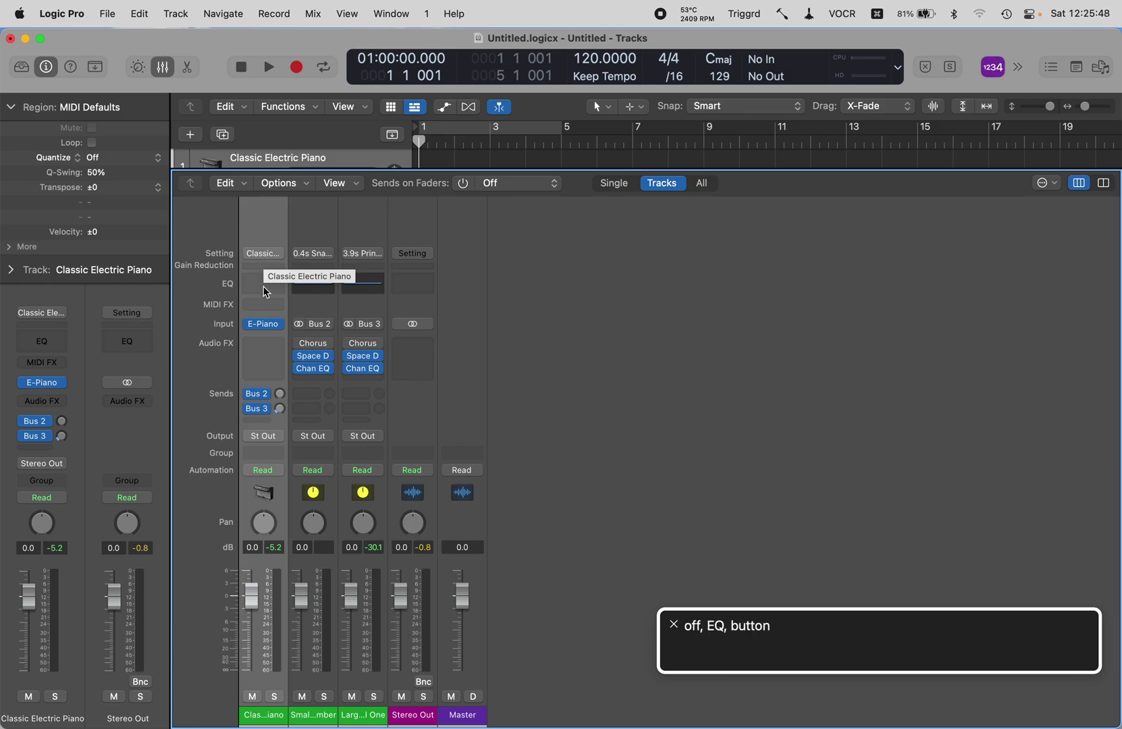
pyautogui.click(279, 325)
pyautogui.moveTo(361, 251)
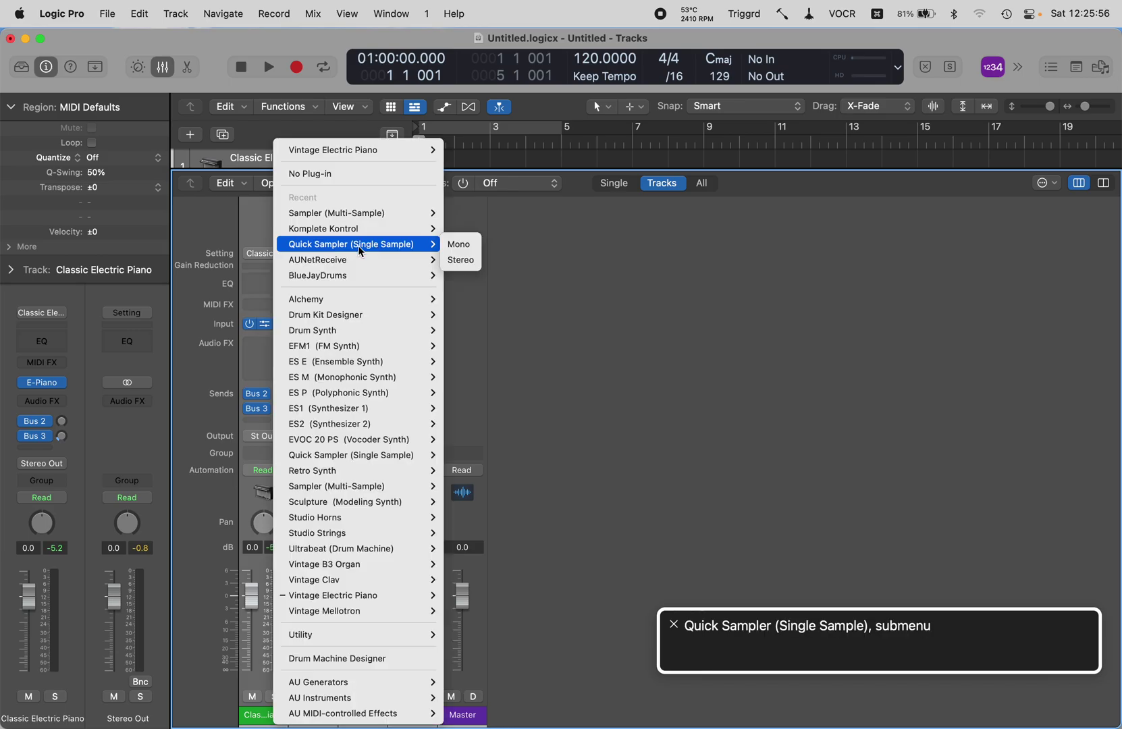
pyautogui.press('Left')
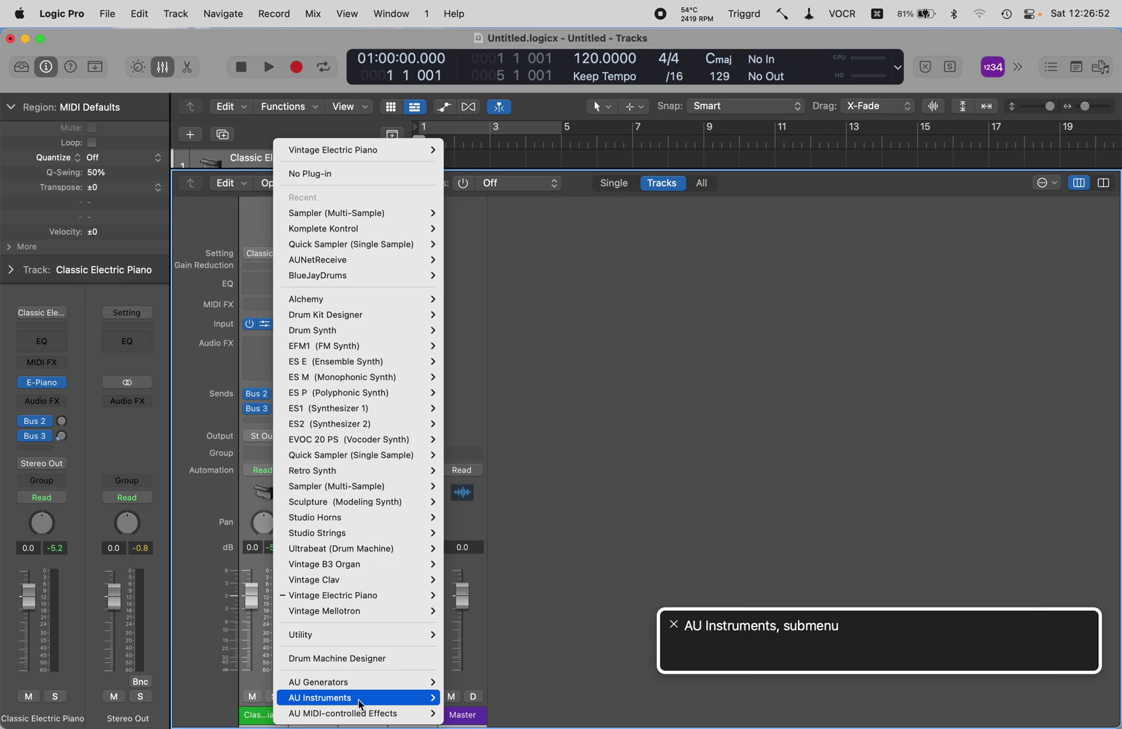
# - Load Komplete Kontrol in Stereo from AU Instruments > Native Instruments on the Classic Electric Piano channel
pyautogui.click(361, 706)
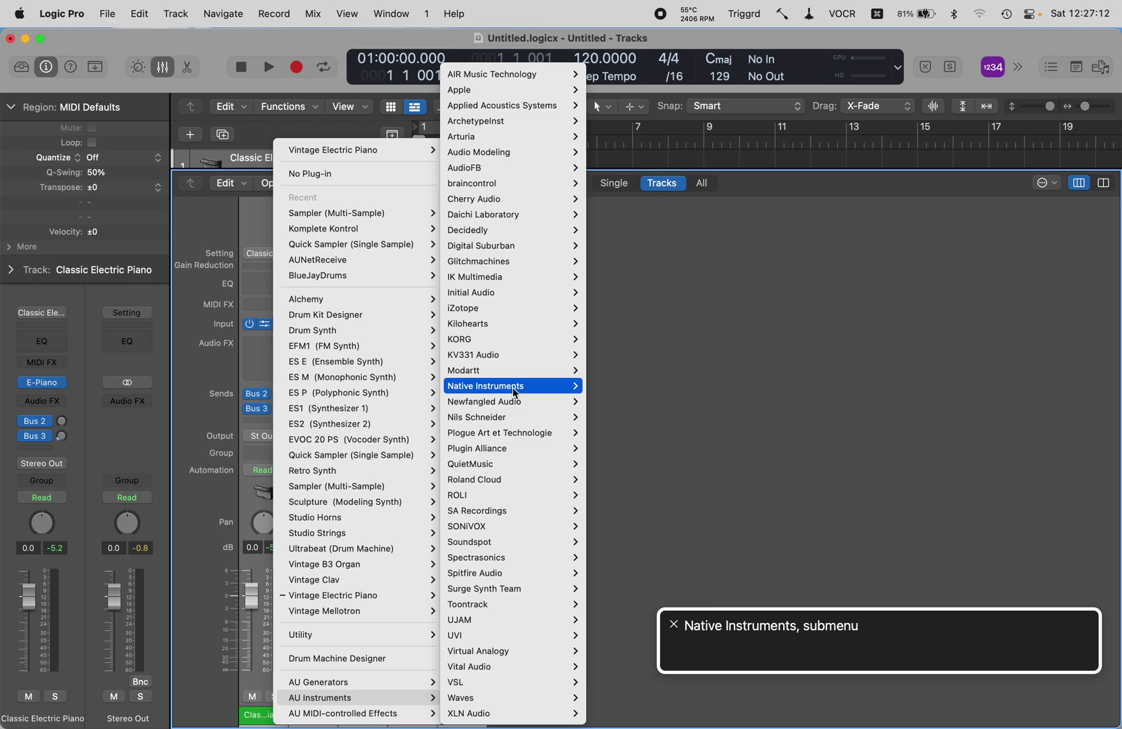
pyautogui.moveTo(512, 390)
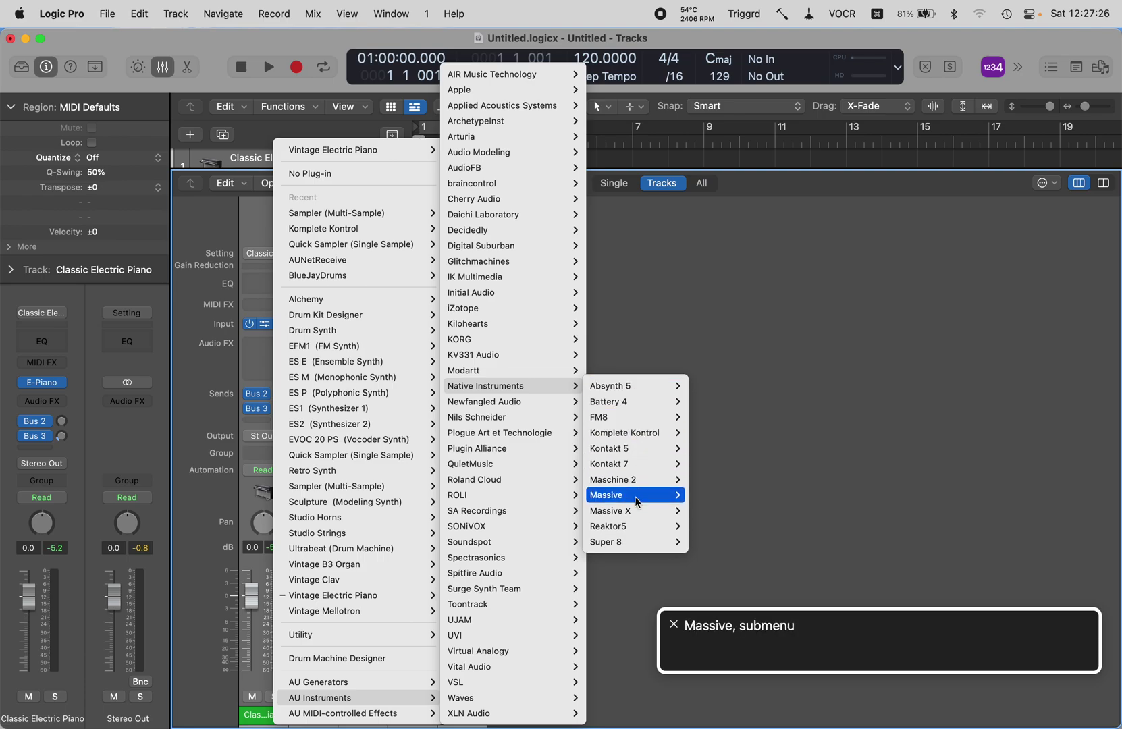
pyautogui.click(635, 434)
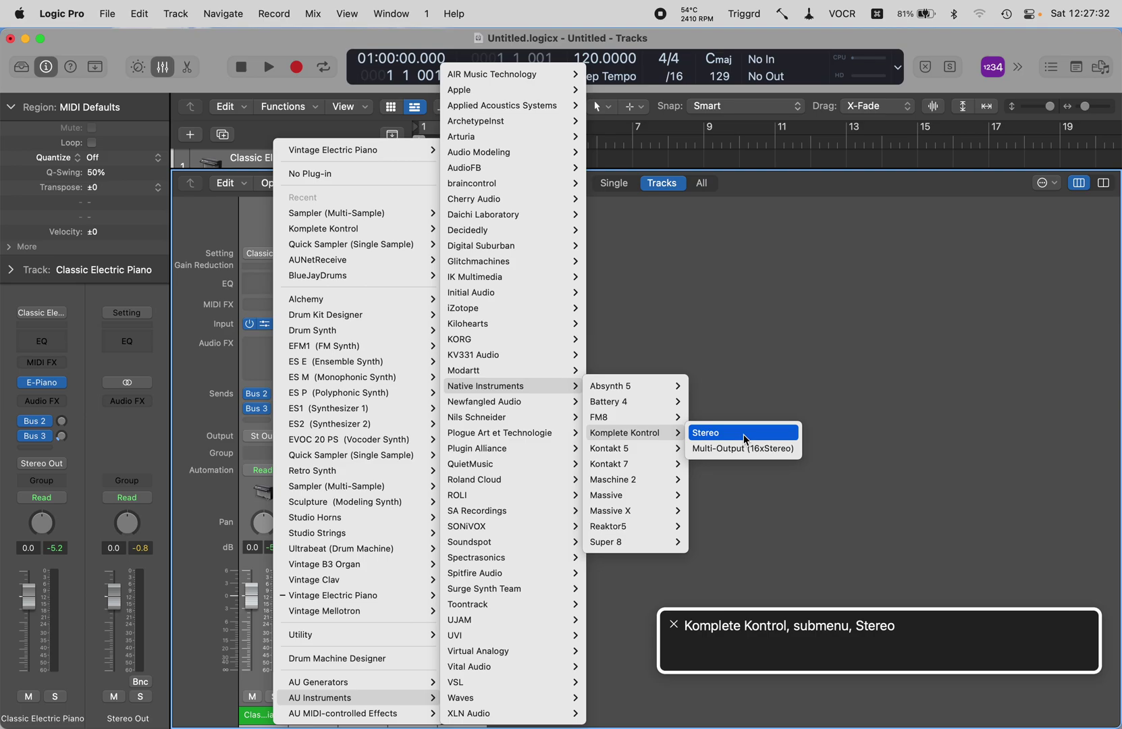
pyautogui.click(744, 434)
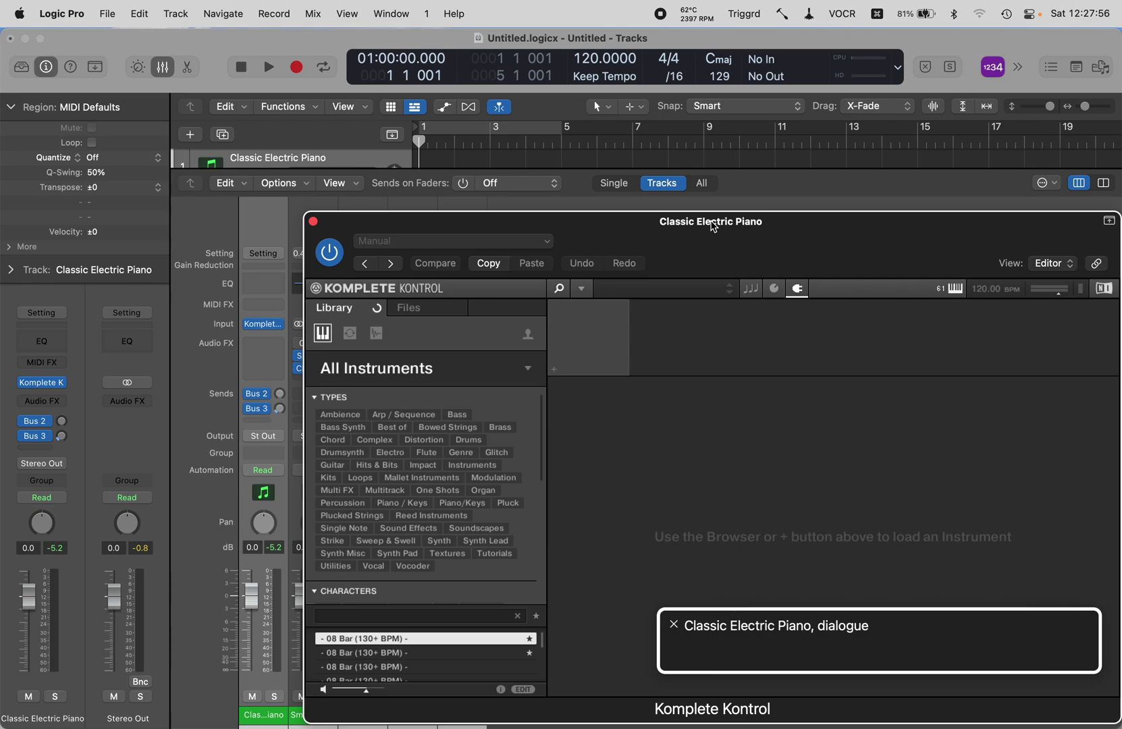
# - Close the Komplete Kontrol plug-in window with Command-W to return to the Mixer
pyautogui.press('super+w')
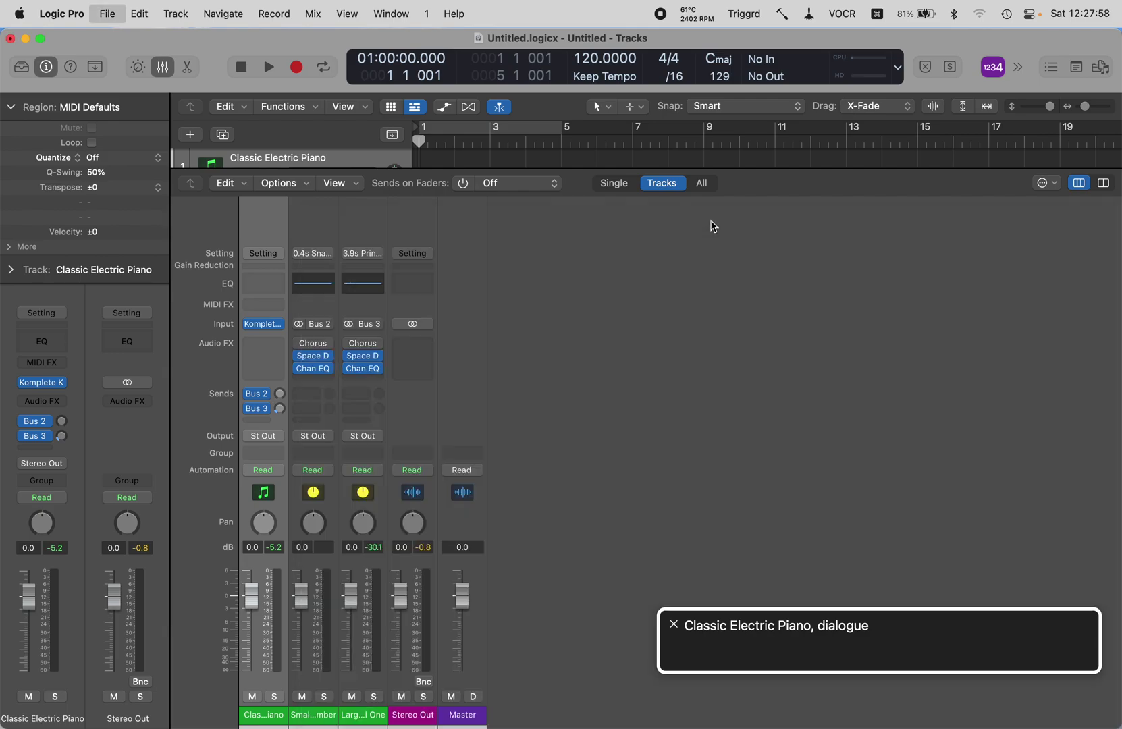
pyautogui.moveTo(279, 325)
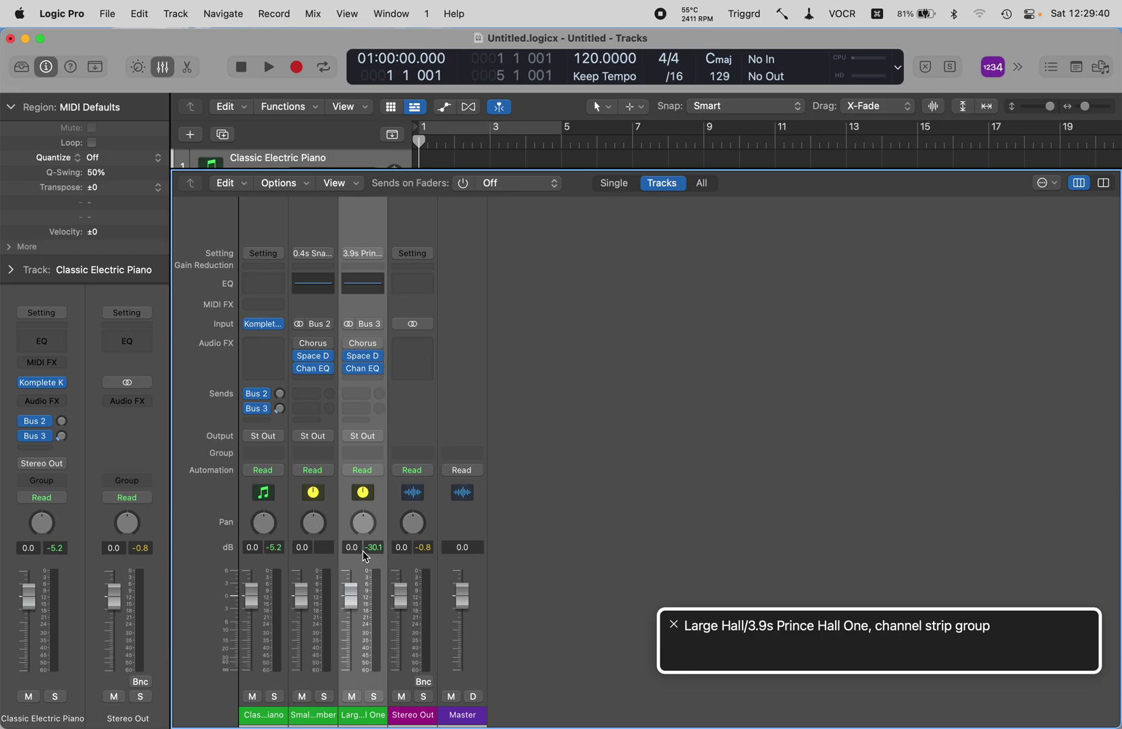
# - Using VoiceOver, remove the Bus 2 reverb send from the Classic Electric Piano strip
pyautogui.click(264, 553)
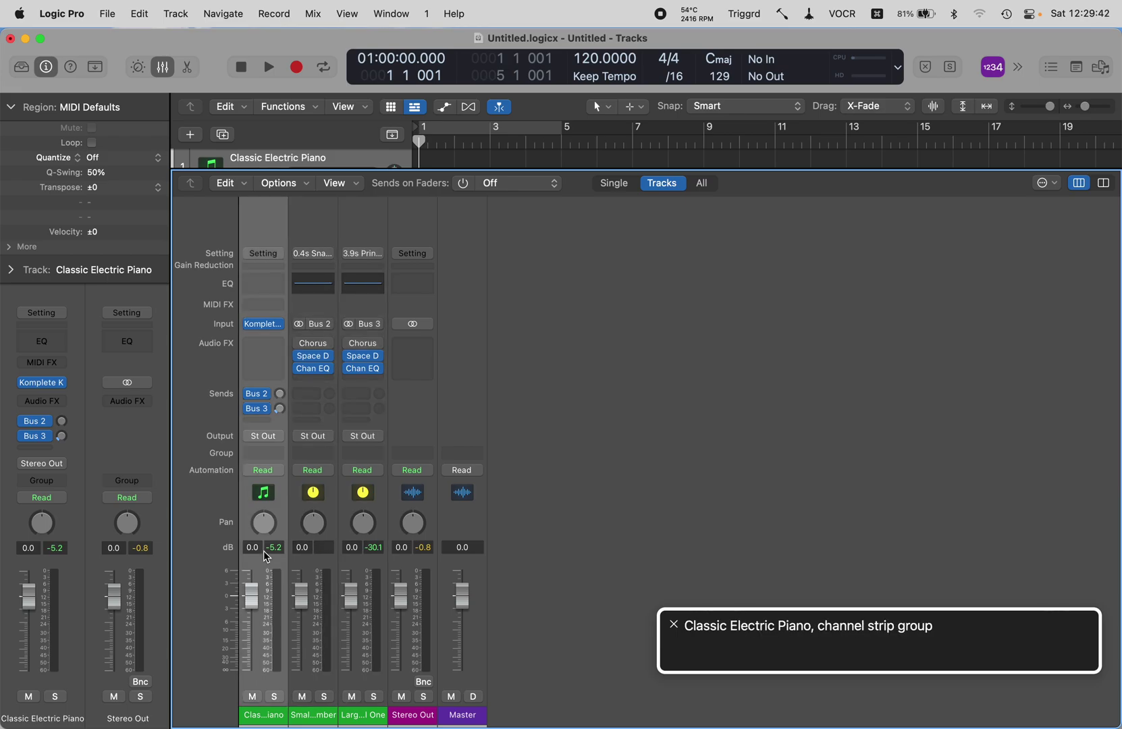
pyautogui.doubleClick(264, 715)
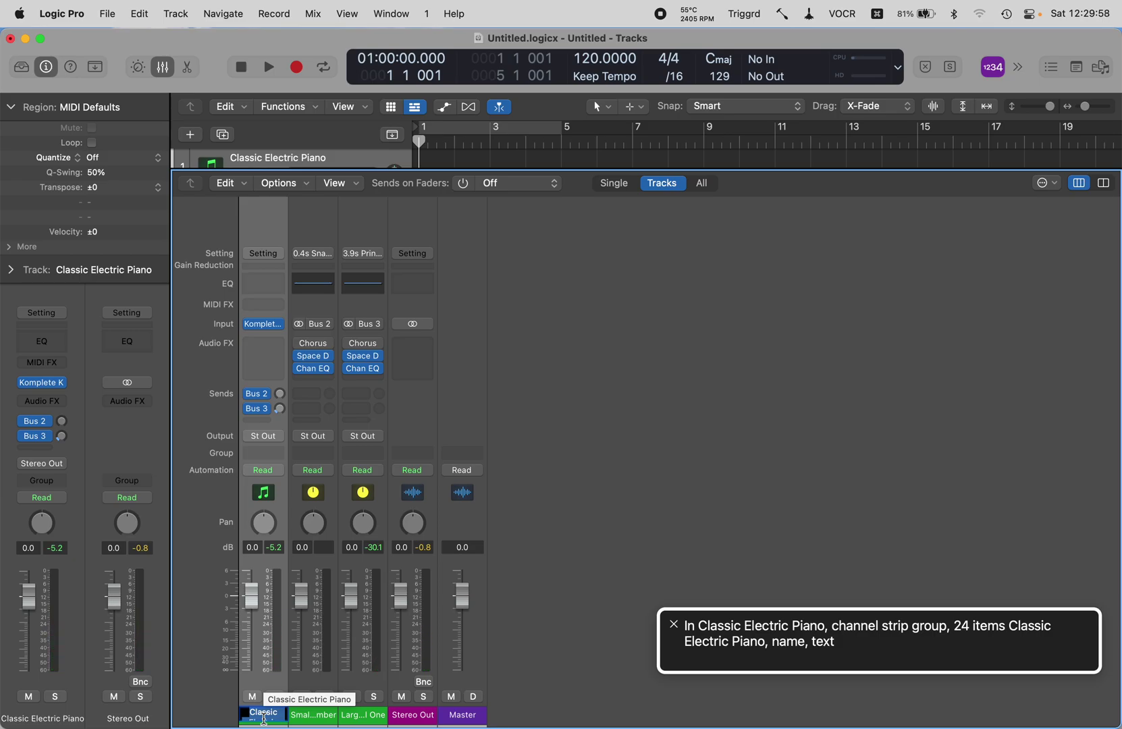
pyautogui.hotkey('ctrl', 'alt', 'Up')
pyautogui.hotkey('ctrl', 'alt', 'Up')
pyautogui.hotkey('ctrl', 'alt', 'Up')
pyautogui.hotkey('ctrl', 'alt', 'Up')
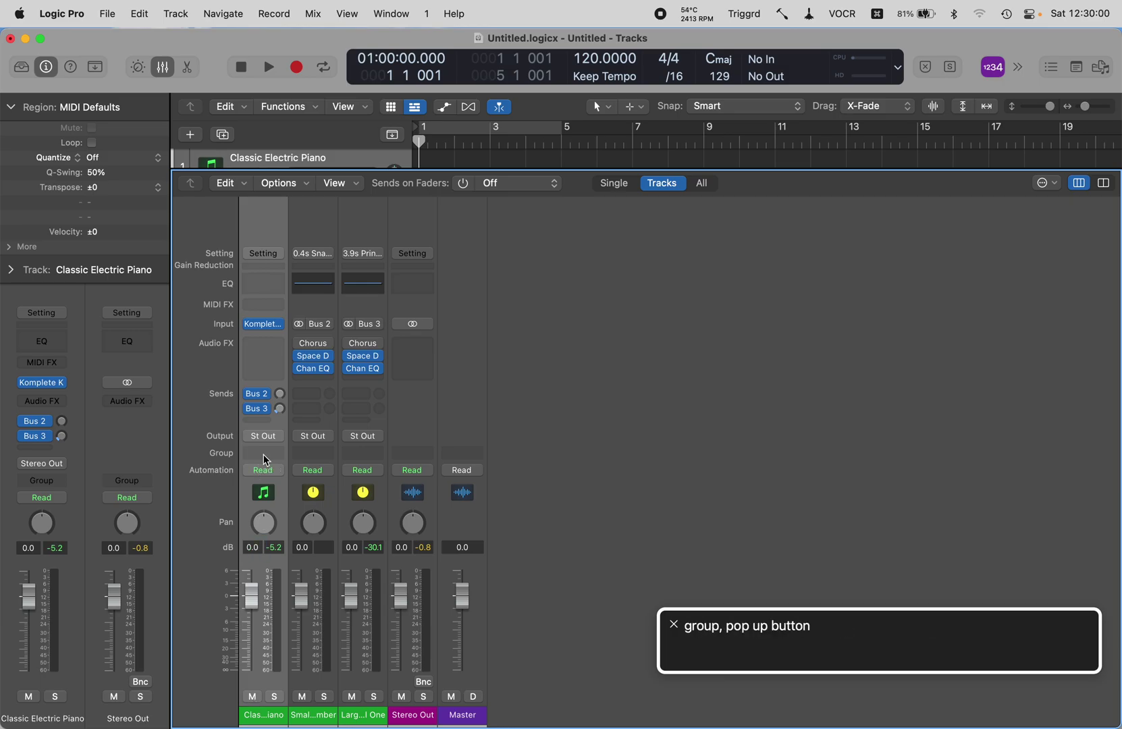
pyautogui.hotkey('ctrl', 'alt', 'Left')
pyautogui.hotkey('ctrl', 'alt', 'Left')
pyautogui.hotkey('ctrl', 'alt', 'Left')
pyautogui.hotkey('ctrl', 'alt', 'Left')
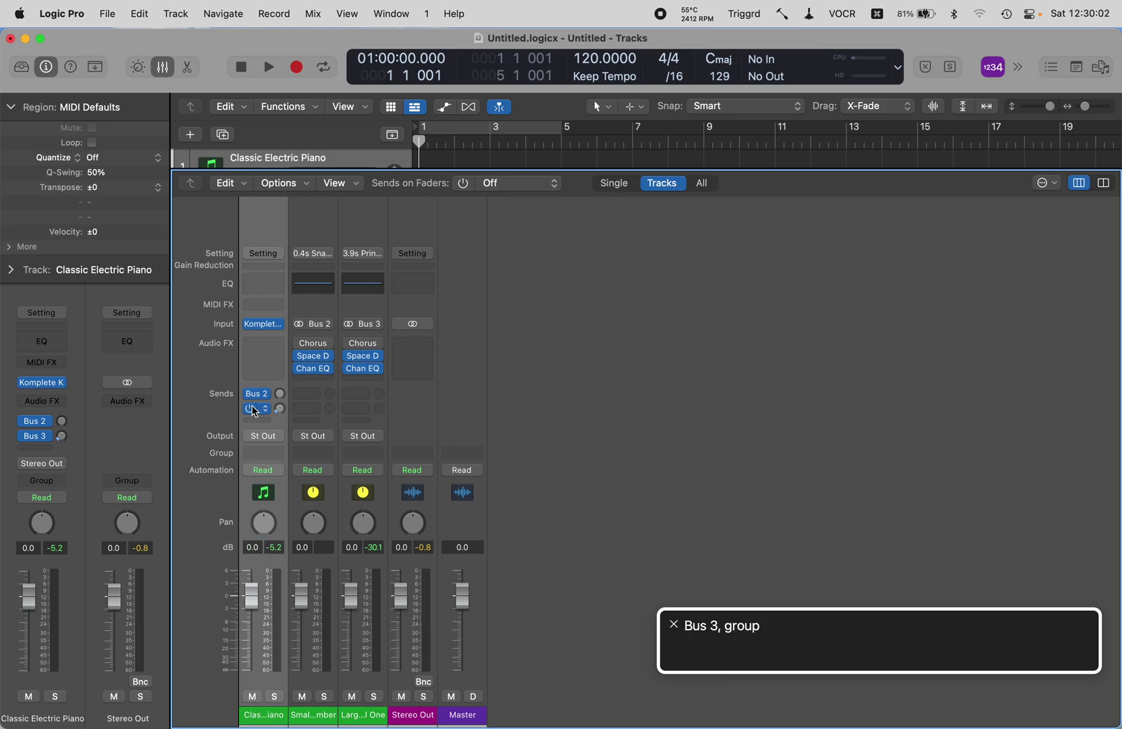
pyautogui.hotkey('ctrl', 'alt', 'Right')
pyautogui.hotkey('ctrl', 'alt', 'Left')
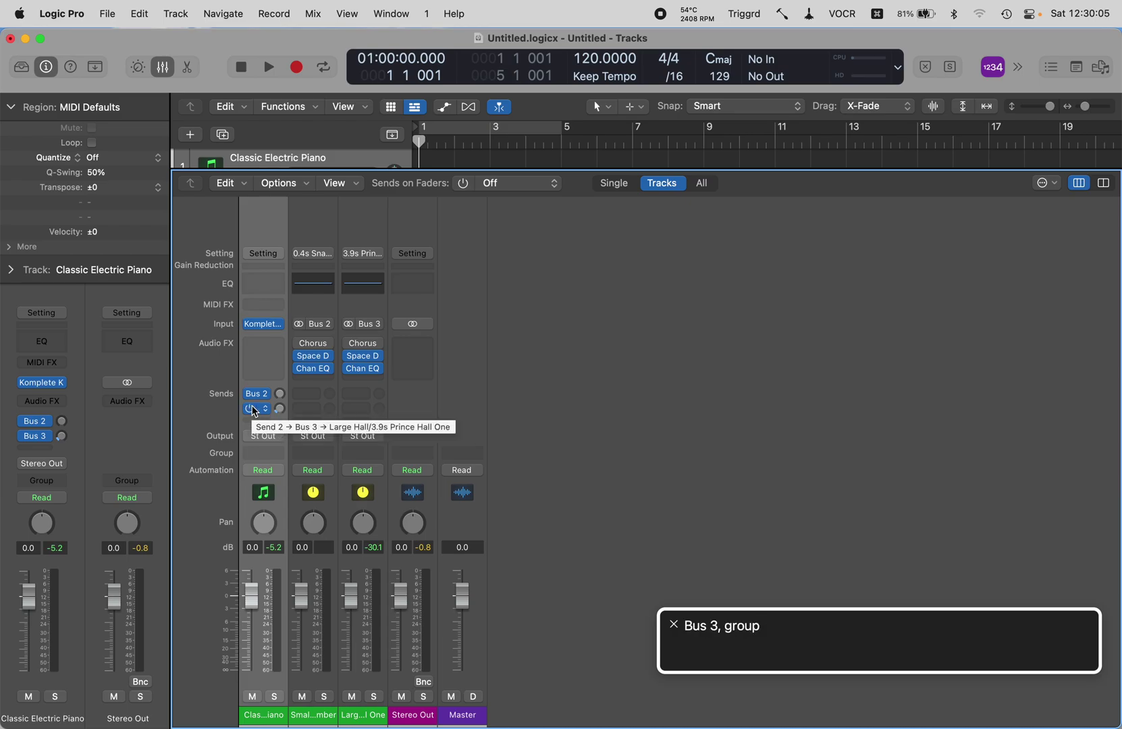
pyautogui.hotkey('ctrl', 'alt', 'Right')
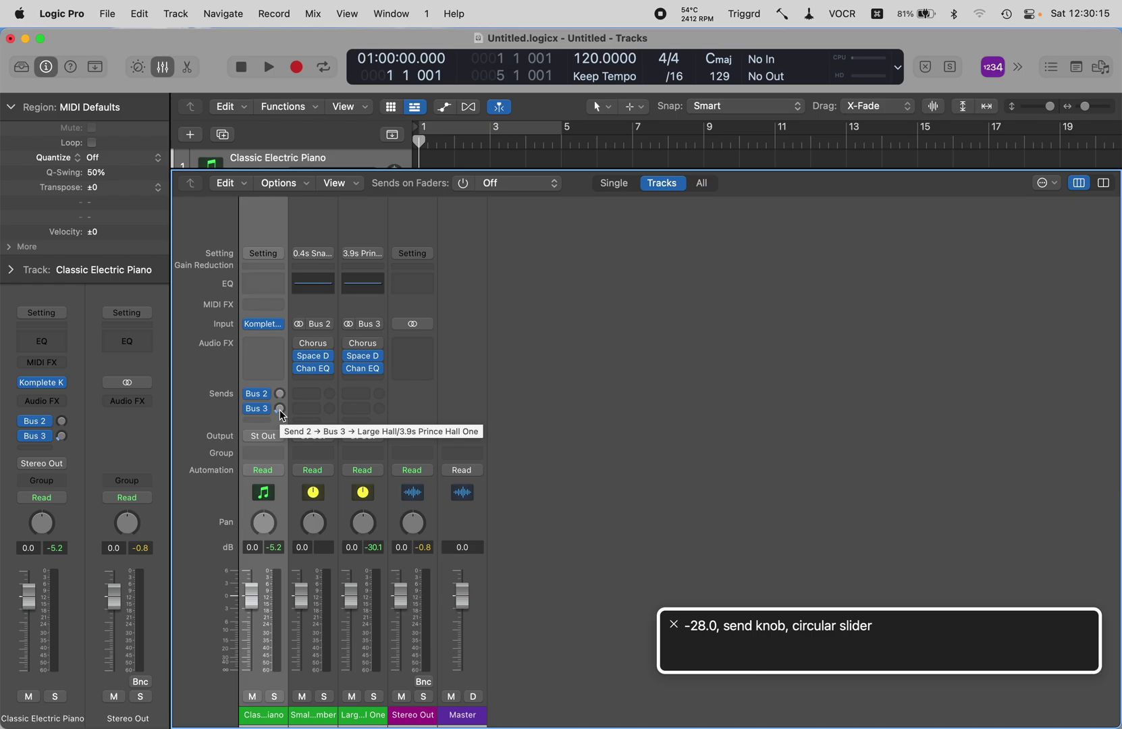
pyautogui.hotkey('ctrl', 'alt', 'Left')
pyautogui.hotkey('ctrl', 'alt', 'Left')
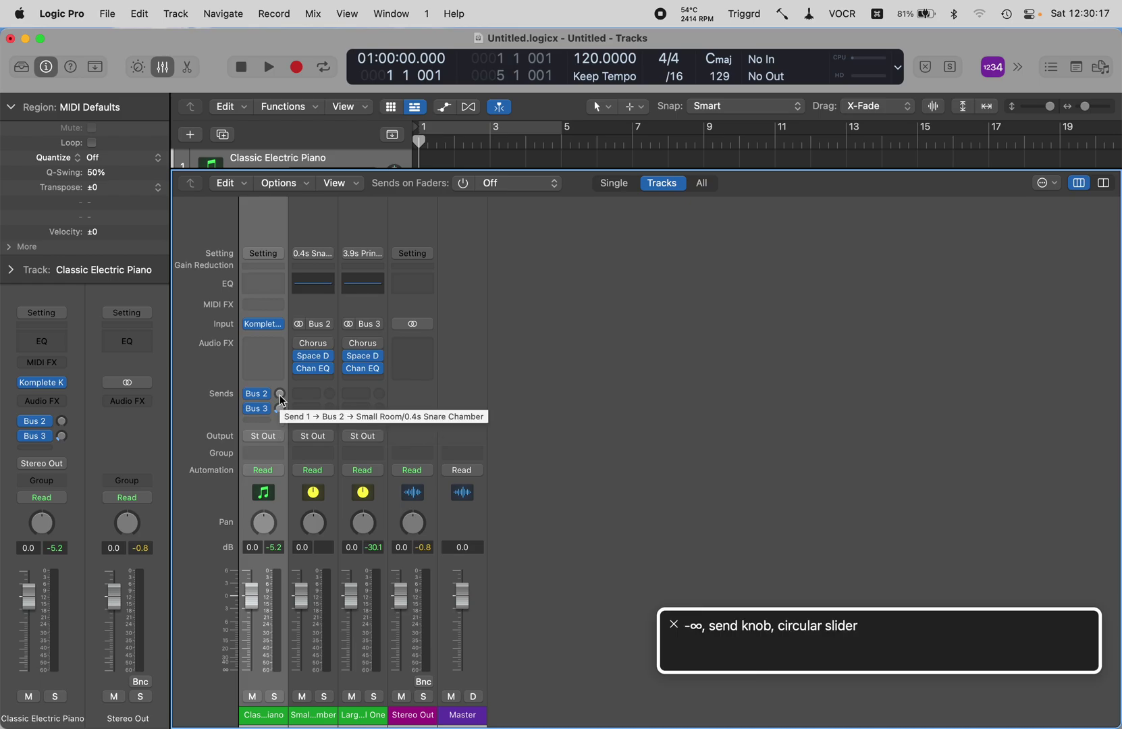
pyautogui.hotkey('ctrl', 'alt', 'Left')
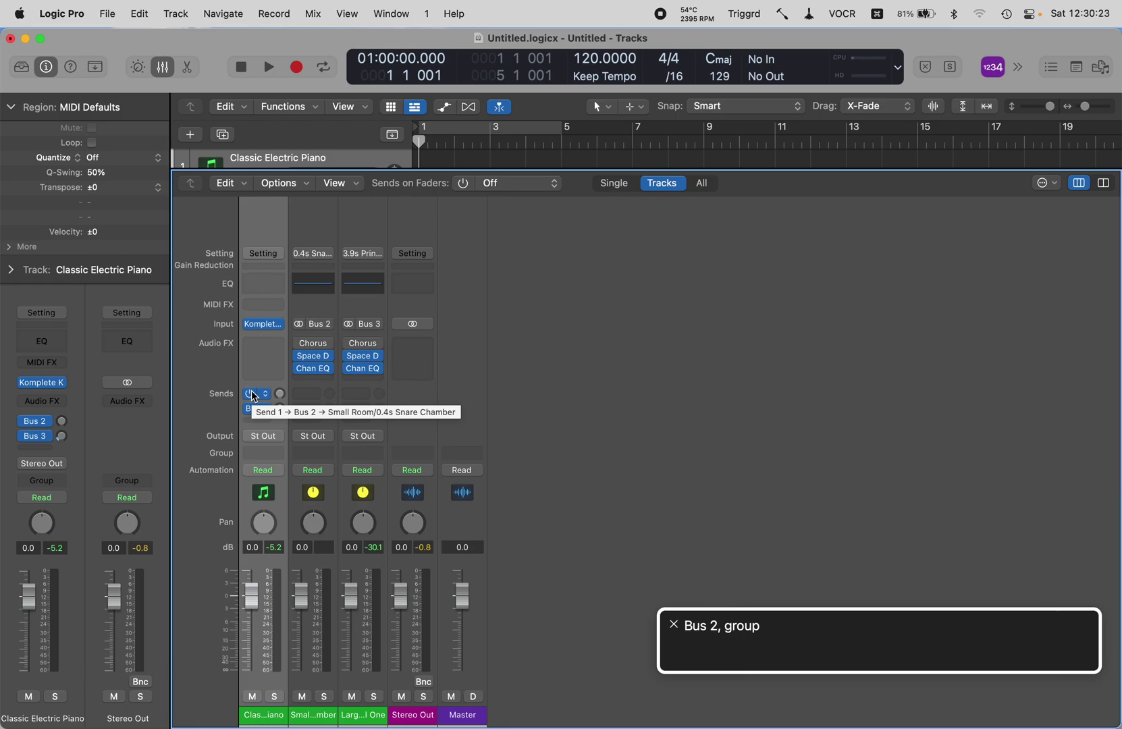
pyautogui.hotkey('ctrl', 'alt', 'shift', 'Down')
pyautogui.hotkey('ctrl', 'alt', 'Right')
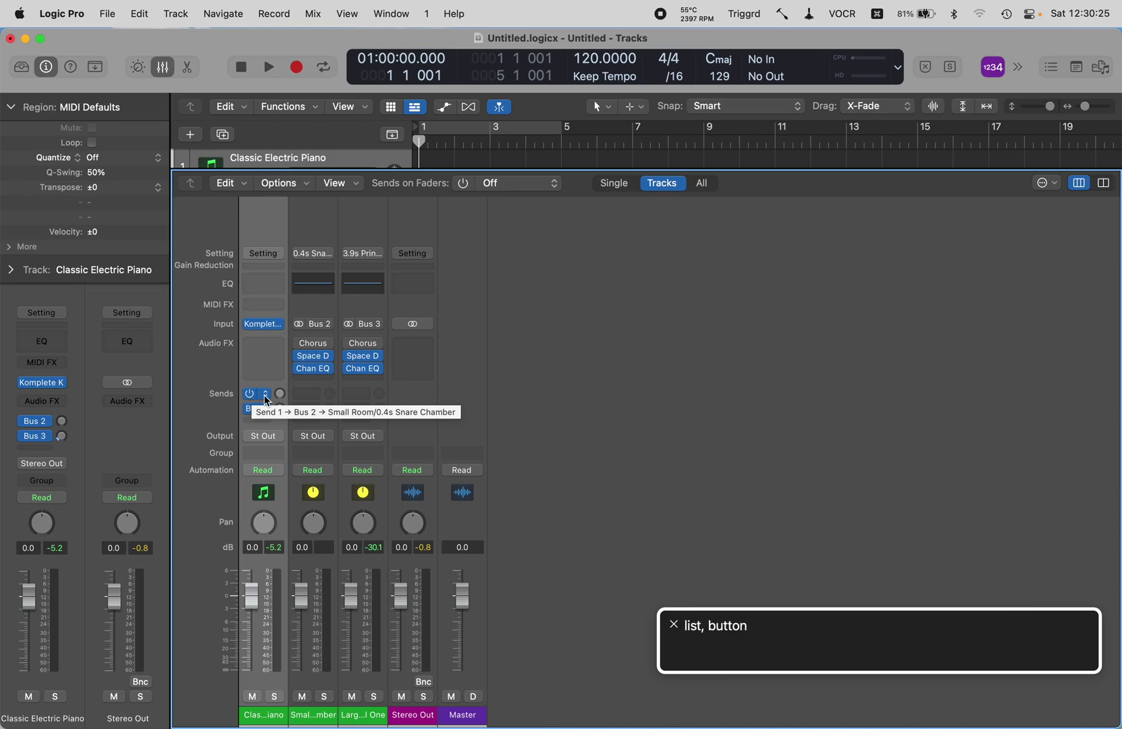
pyautogui.hotkey('ctrl', 'alt', 'space')
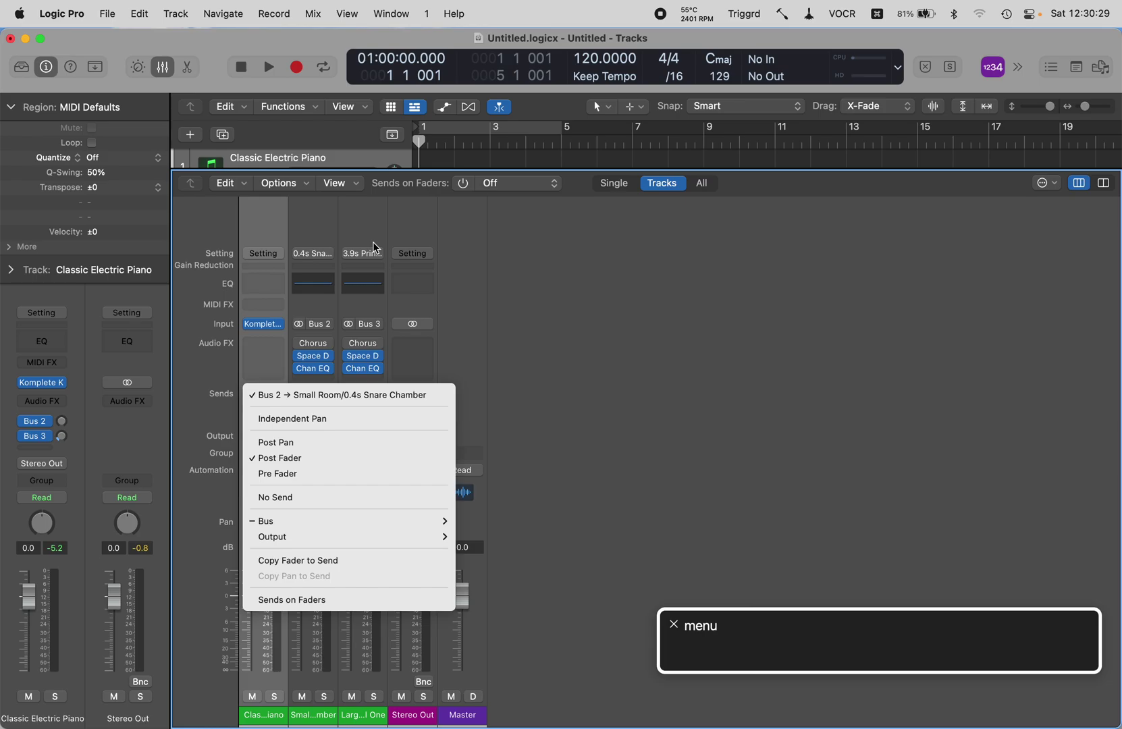
pyautogui.press('n')
pyautogui.hotkey('ctrl', 'alt', 'space')
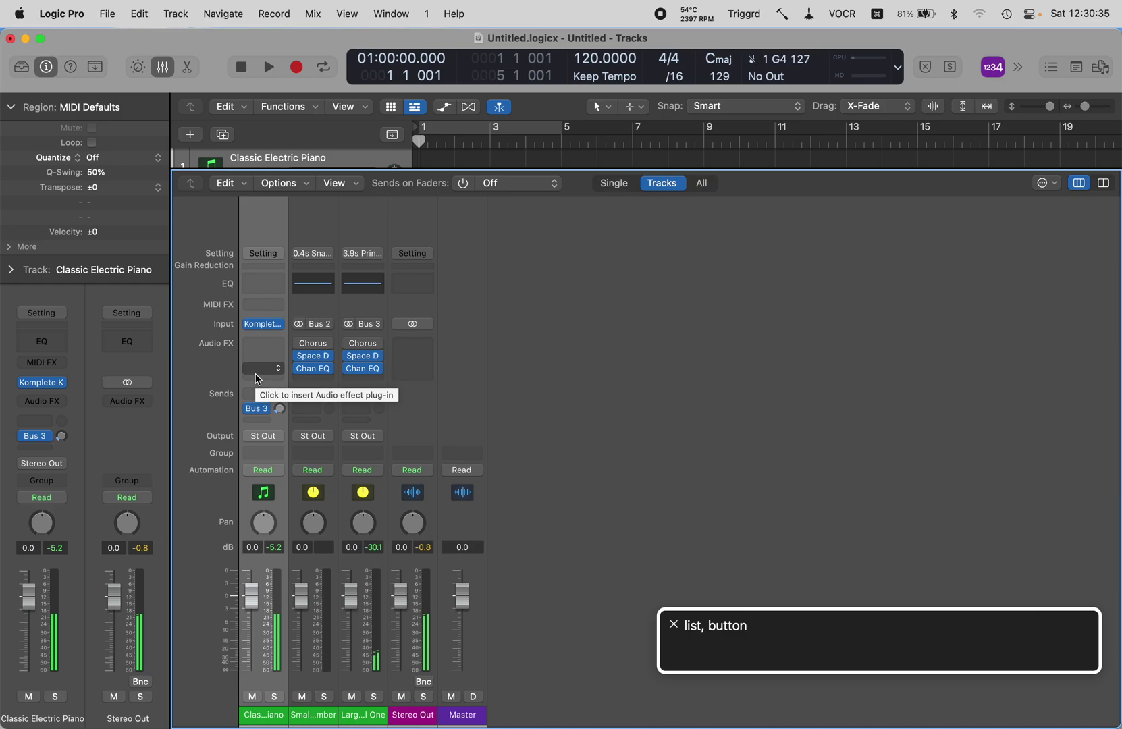
# - Remove the Bus 3 reverb send as well, leaving the piano strip with no sends
pyautogui.hotkey('ctrl', 'alt', 'Right')
pyautogui.hotkey('ctrl', 'alt', 'Left')
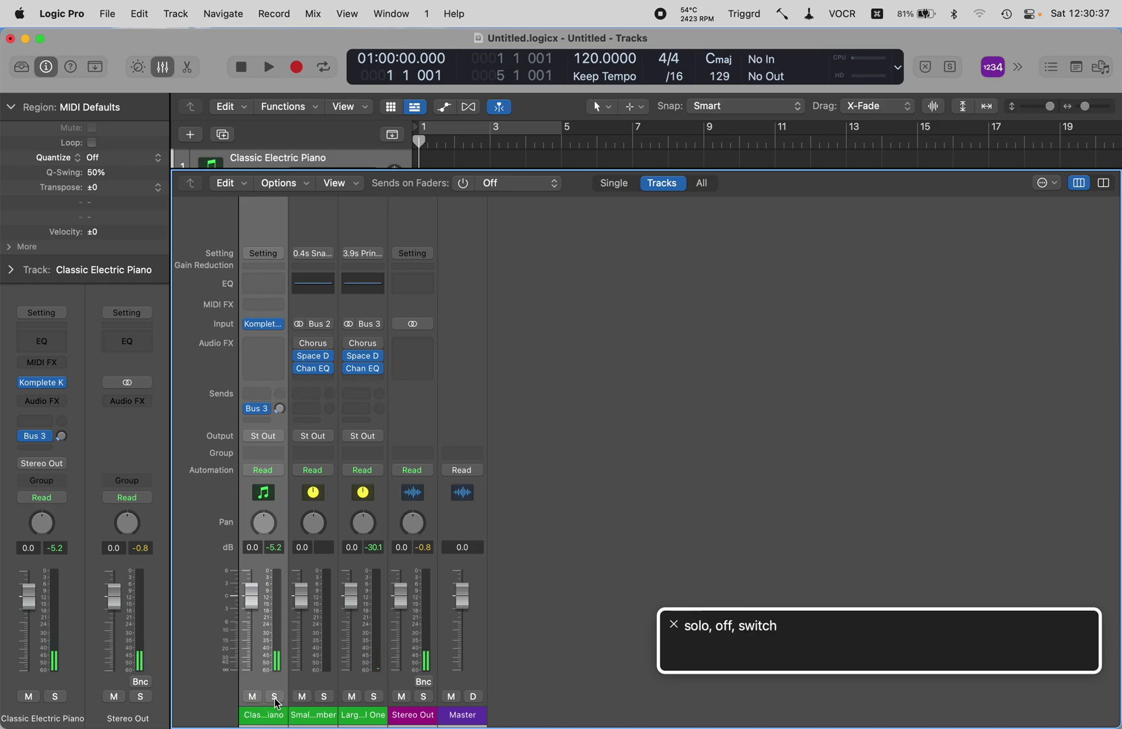
pyautogui.hotkey('ctrl', 'alt', 'Left')
pyautogui.hotkey('ctrl', 'alt', 'Left')
pyautogui.hotkey('ctrl', 'alt', 'Left')
pyautogui.hotkey('ctrl', 'alt', 'Left')
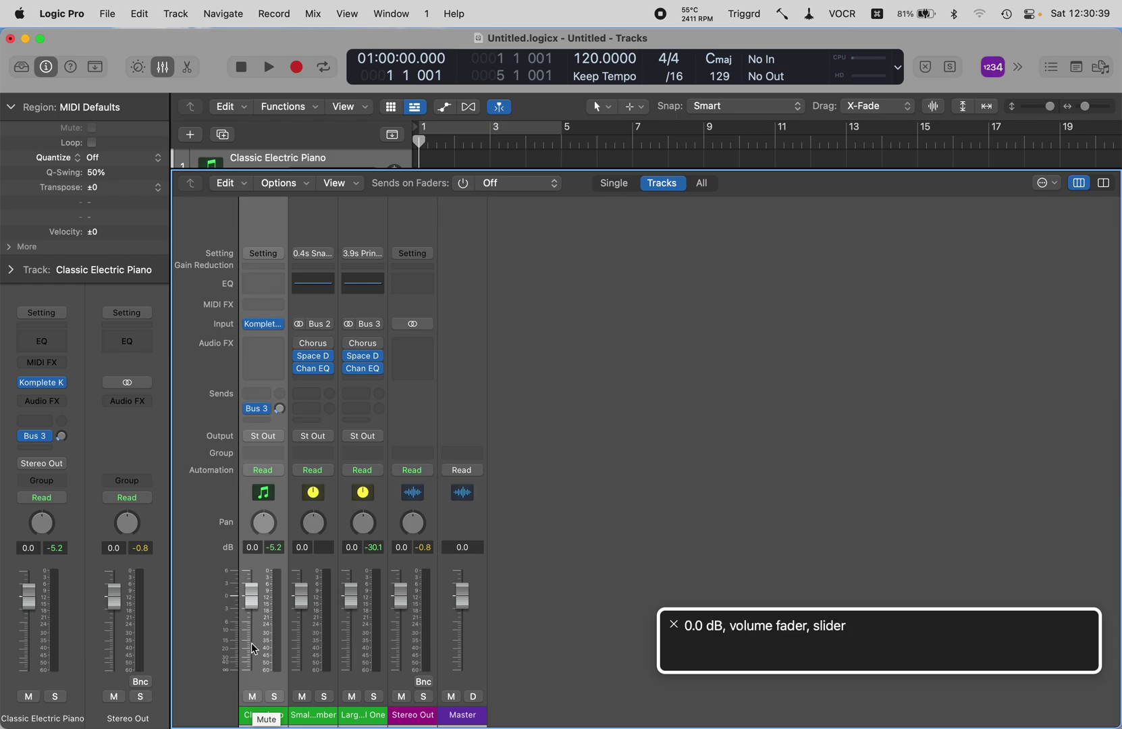
pyautogui.hotkey('ctrl', 'alt', 'Left')
pyautogui.hotkey('ctrl', 'alt', 'Left')
pyautogui.hotkey('ctrl', 'alt', 'Left')
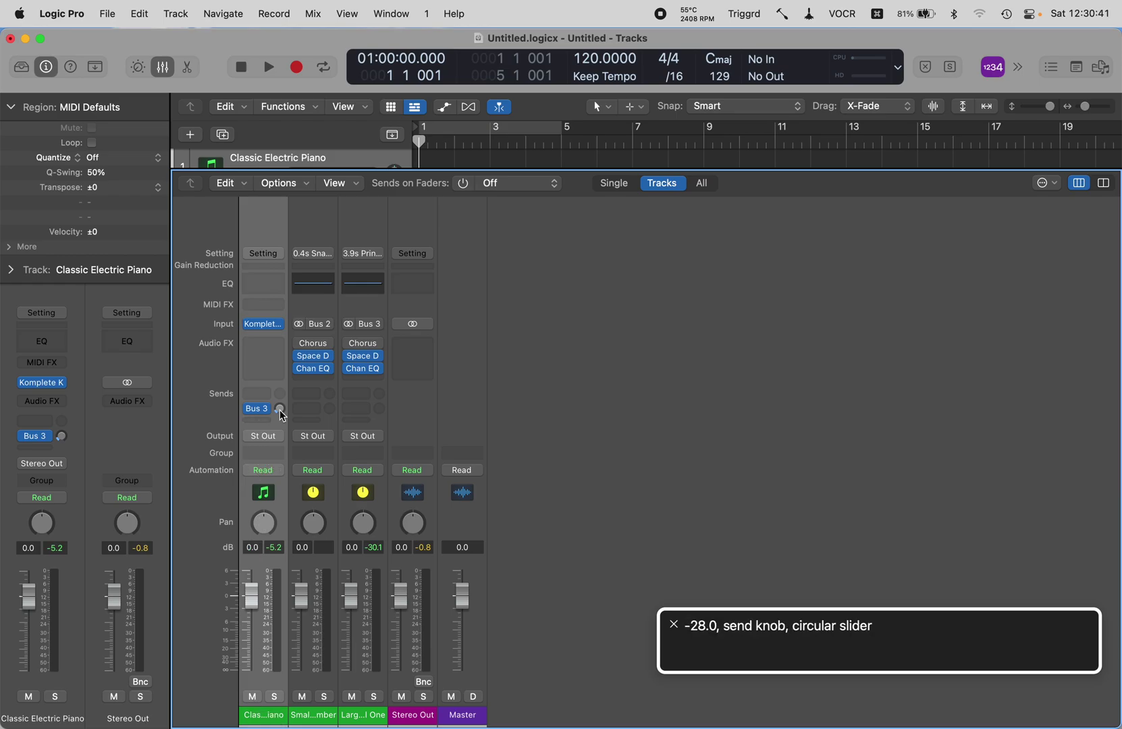
pyautogui.hotkey('ctrl', 'alt', 'space')
pyautogui.press('n')
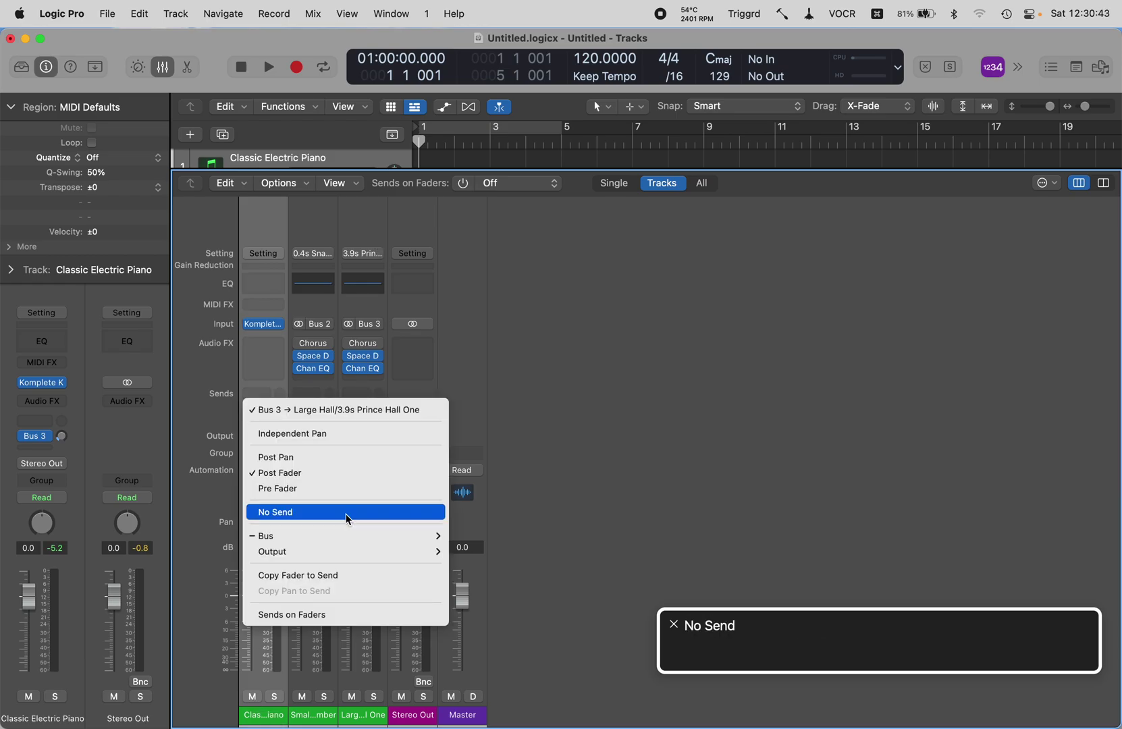
pyautogui.hotkey('ctrl', 'alt', 'space')
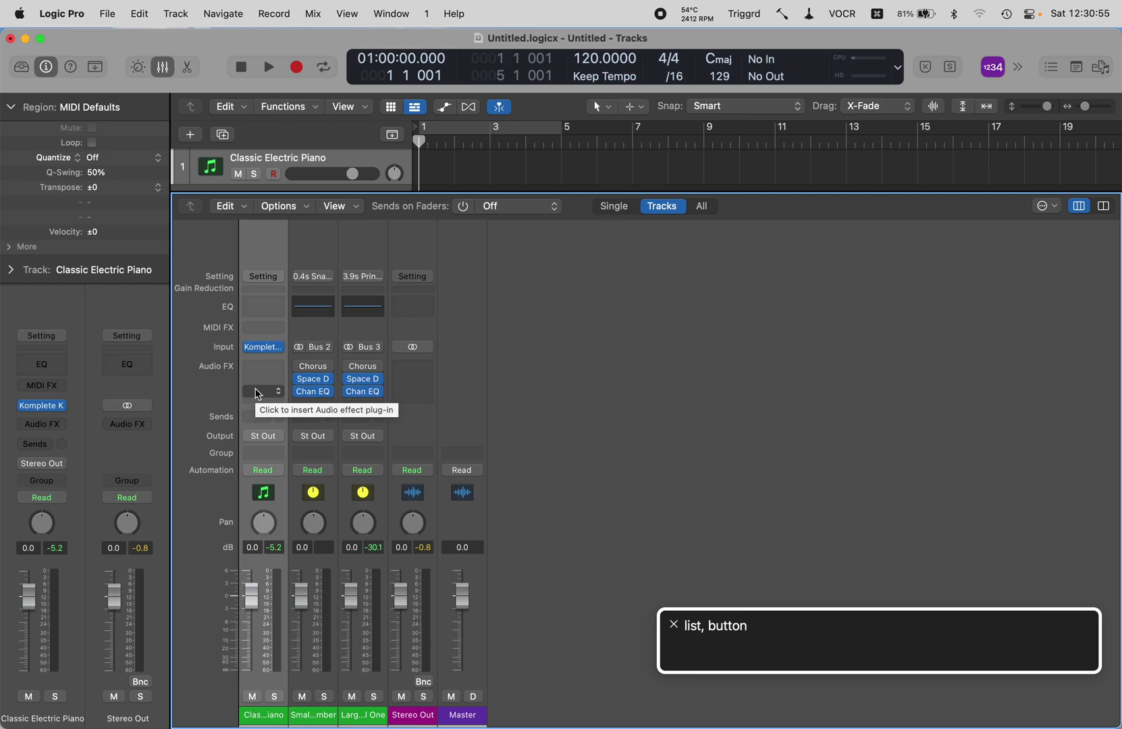
# - Duplicate the Classic Electric Piano track with Command-D, adding an E-Piano strip with Bus 2 and Bus 3 sends
pyautogui.press('super+d')
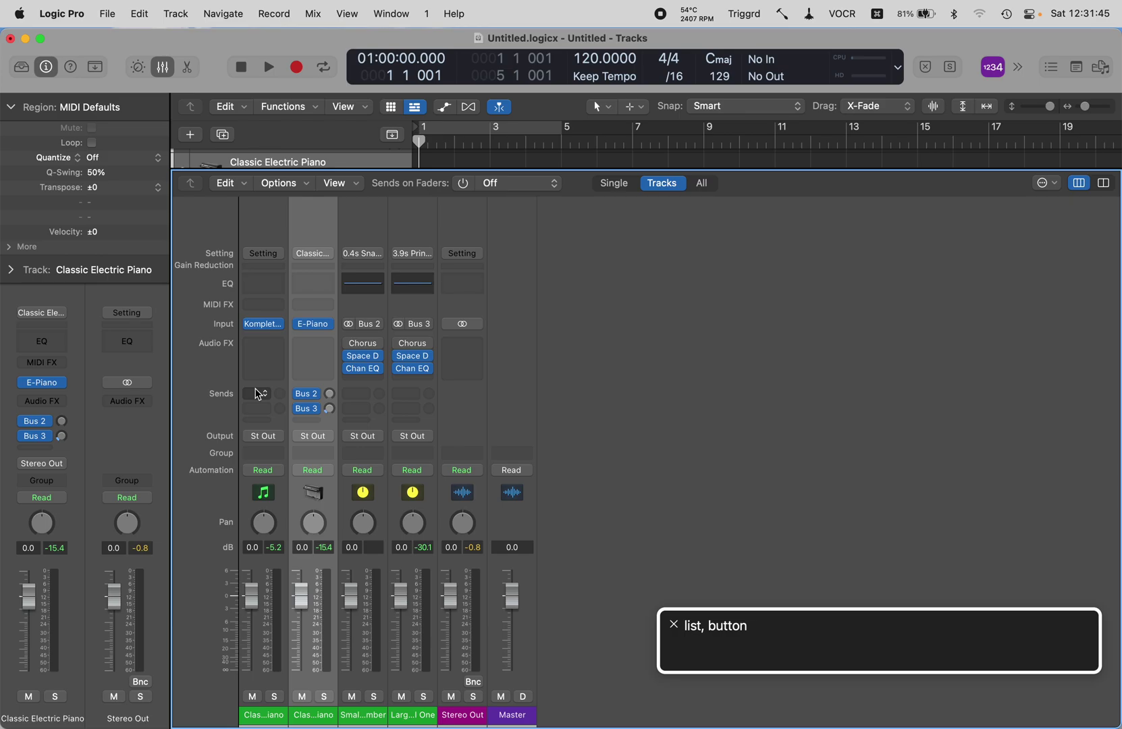
# - Select the new E-Piano channel strip and rename its track to 'Komplete'
pyautogui.click(366, 557)
pyautogui.click(315, 555)
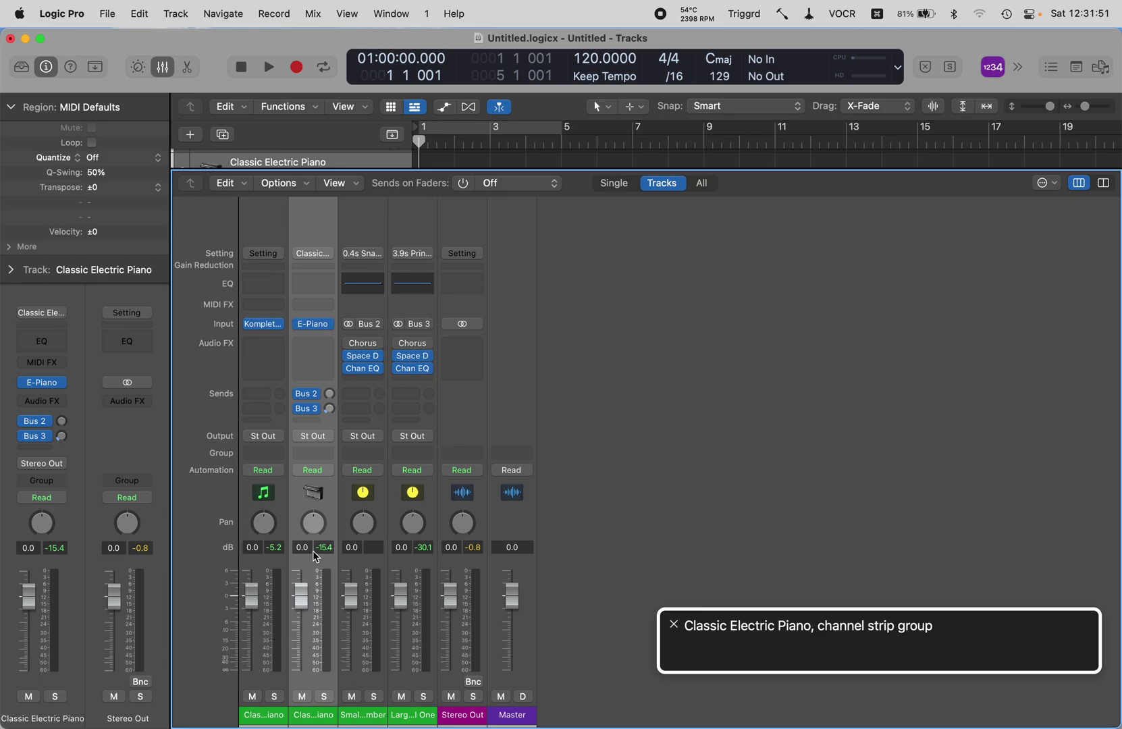
pyautogui.click(265, 552)
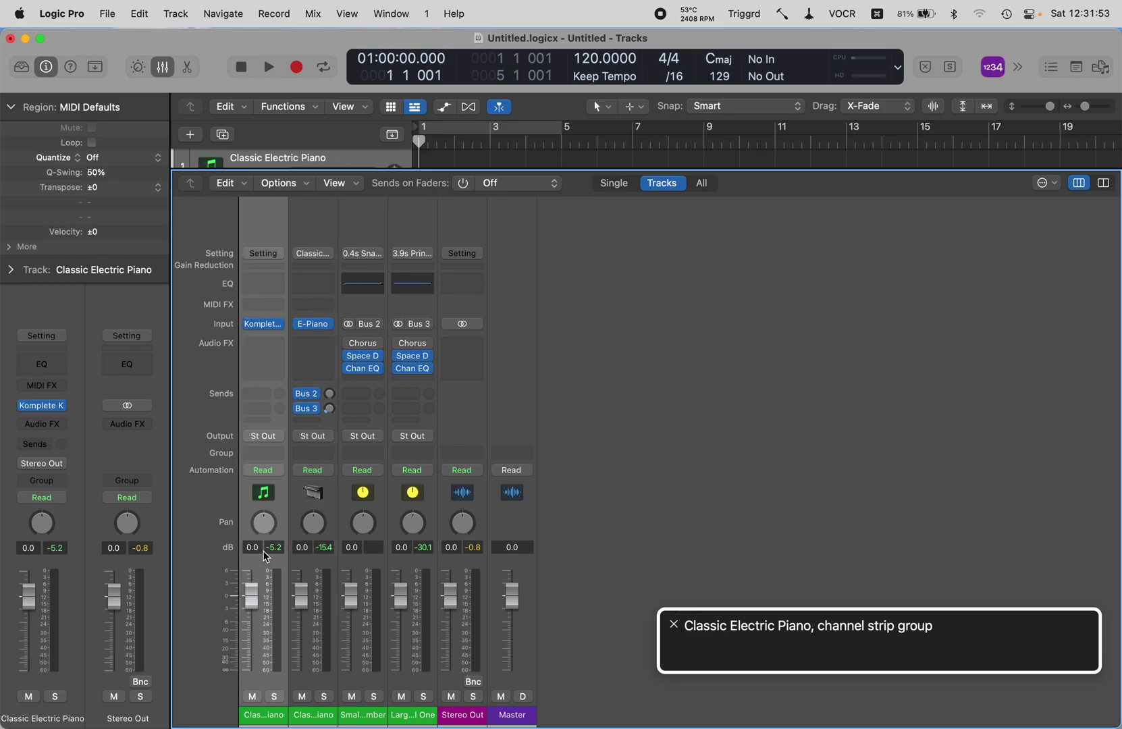
pyautogui.click(315, 555)
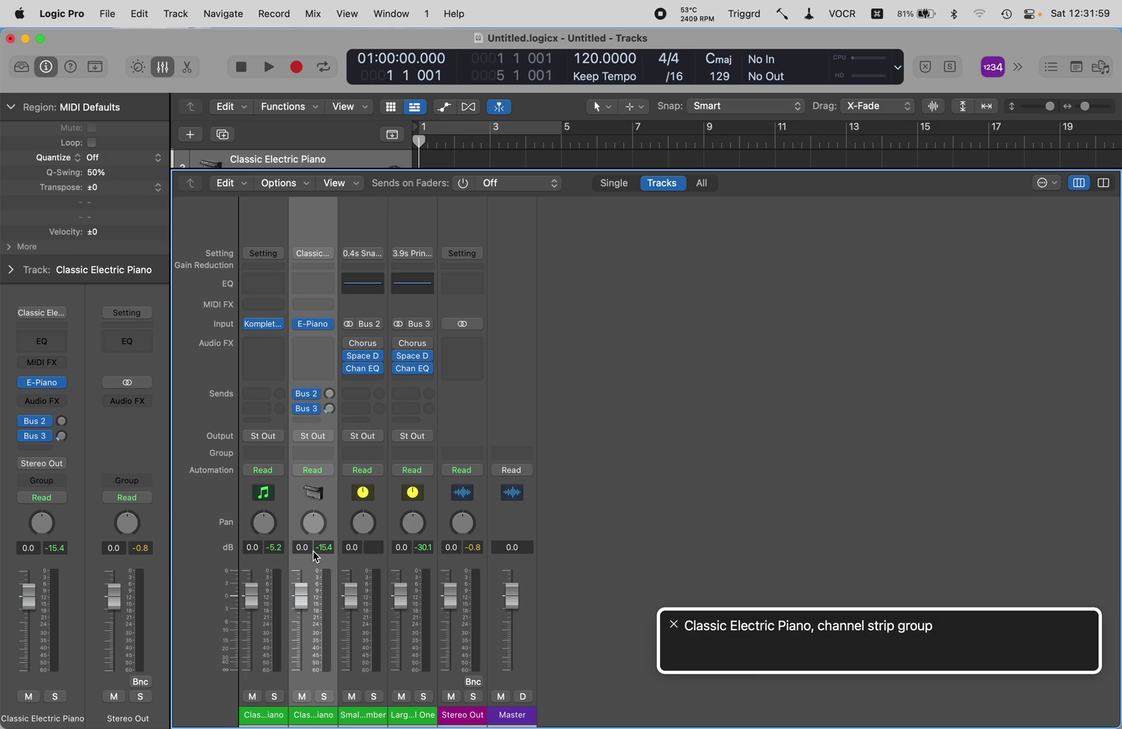
pyautogui.hotkey('shift', 'Return')
pyautogui.write('Komplete')
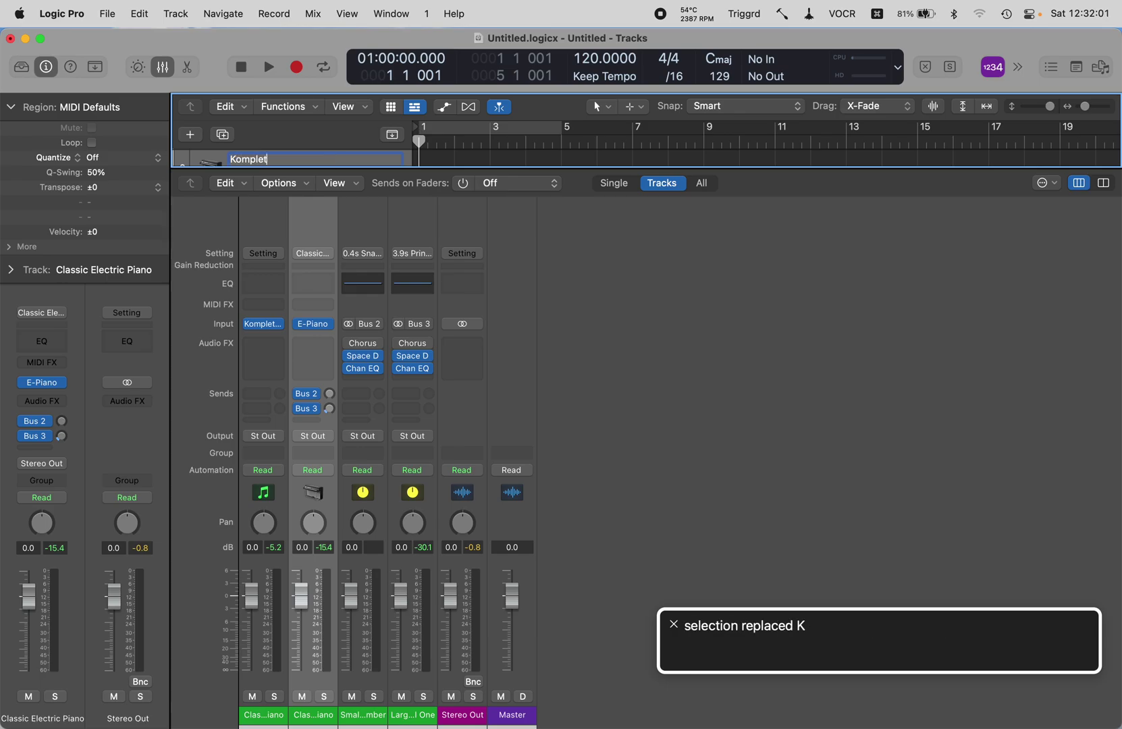
pyautogui.press('Return')
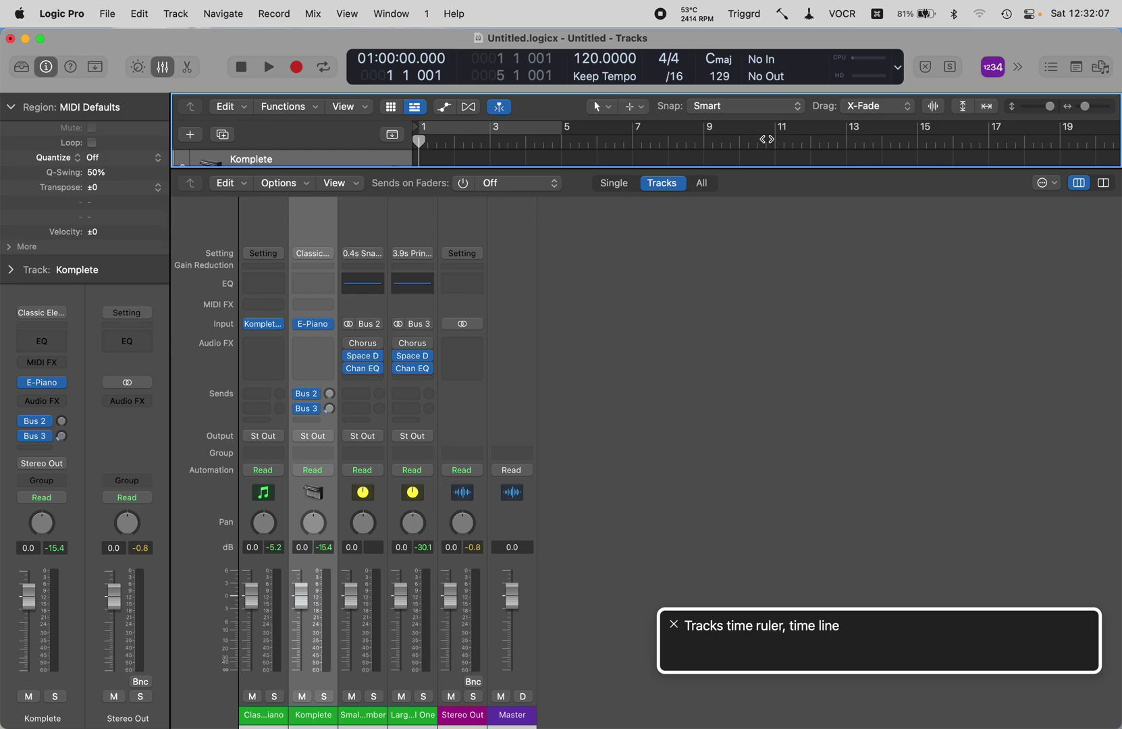
pyautogui.click(648, 557)
pyautogui.hotkey('ctrl', 'alt', 'shift', 'Down')
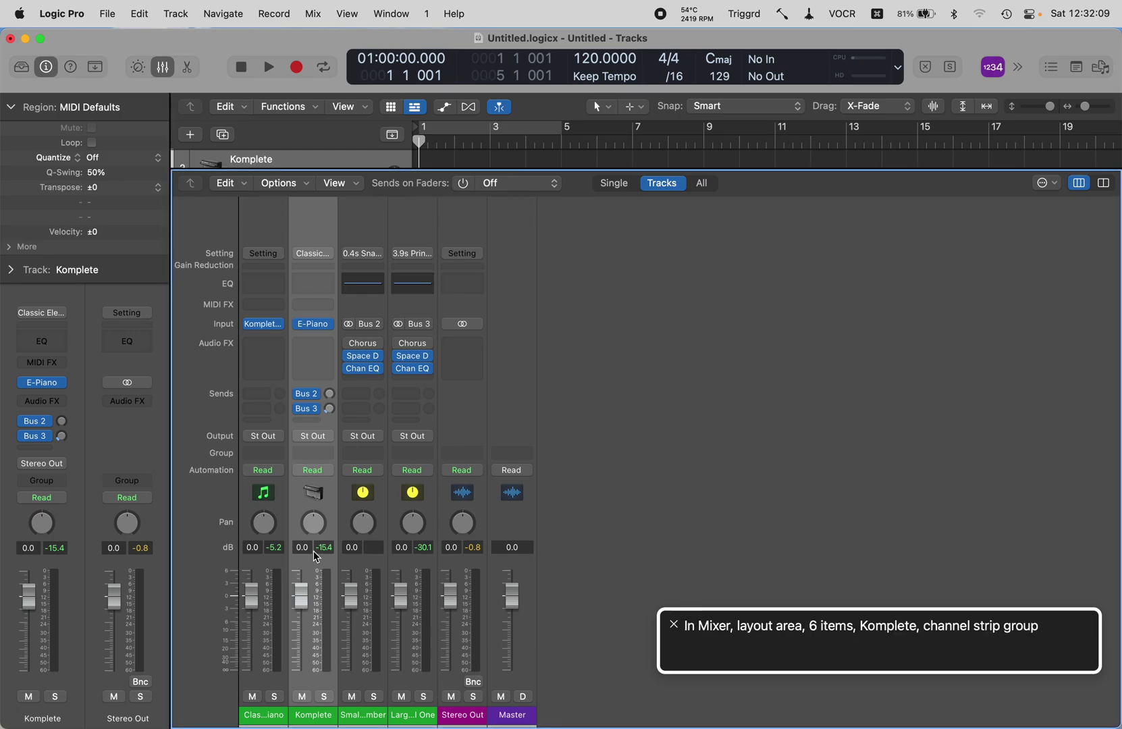
pyautogui.hotkey('ctrl', 'alt', 'Left')
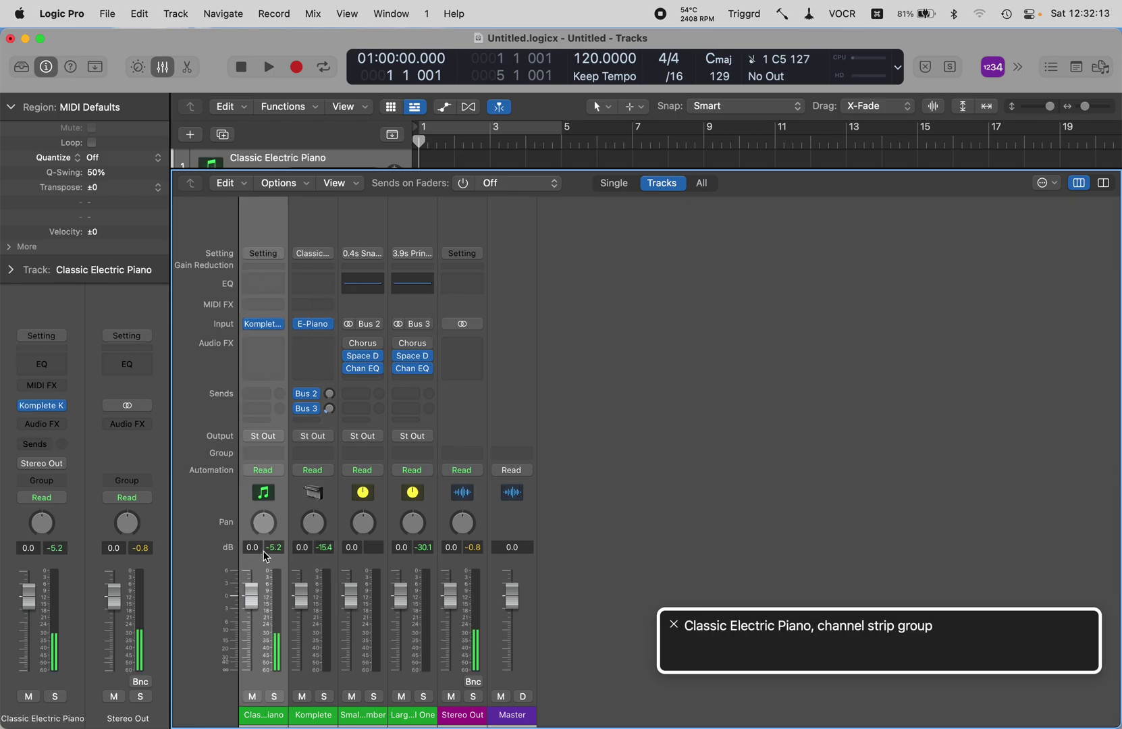
pyautogui.hotkey('ctrl', 'alt', 'Right')
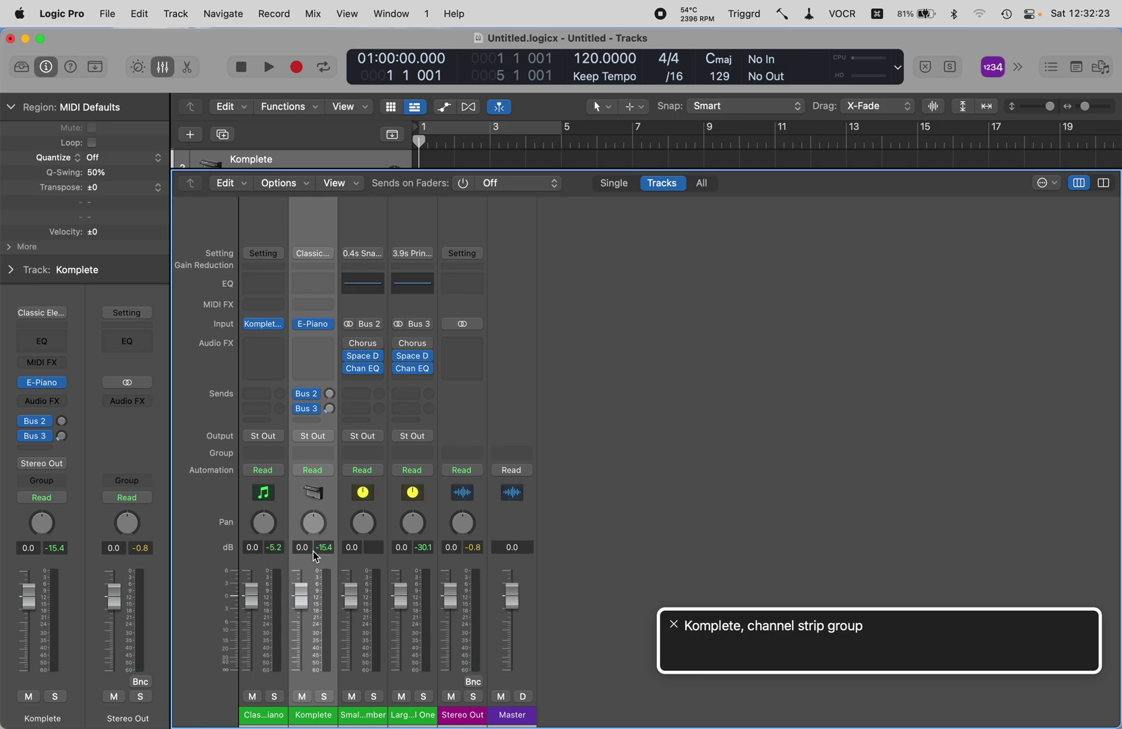
pyautogui.hotkey('ctrl', 'alt', 'shift', 'Down')
pyautogui.hotkey('ctrl', 'alt', 'Right')
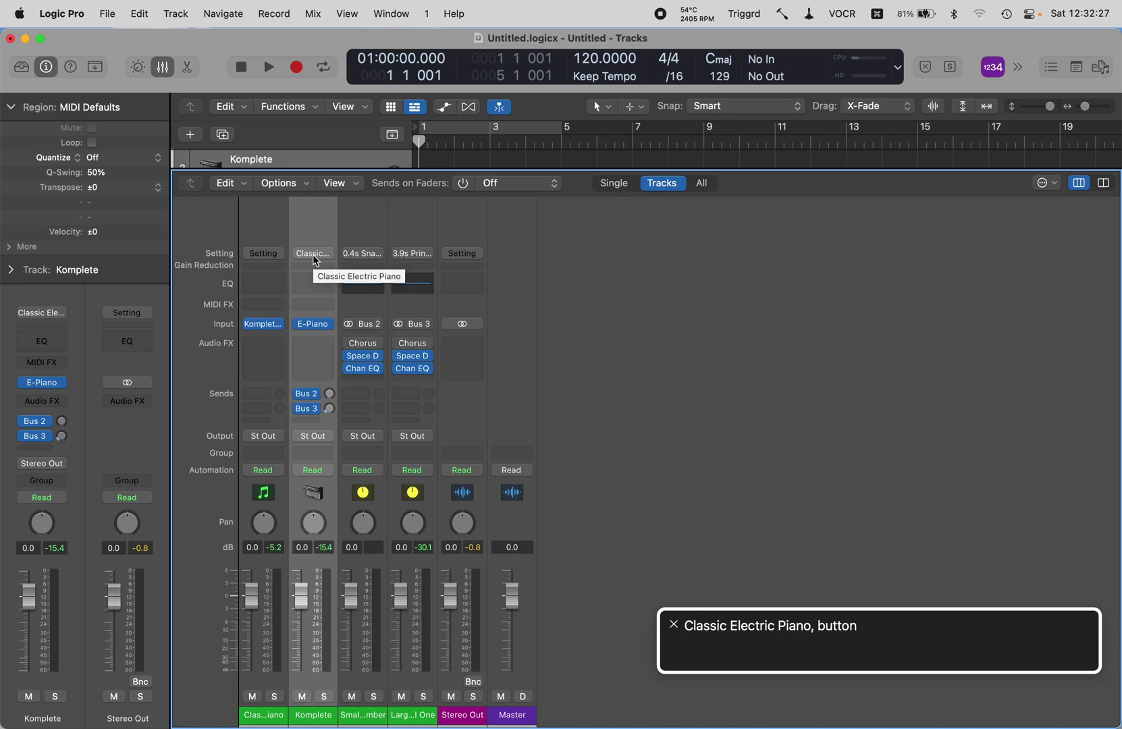
# - Reset the Komplete channel strip from its Setting menu, clearing its instrument and sends
pyautogui.click(315, 254)
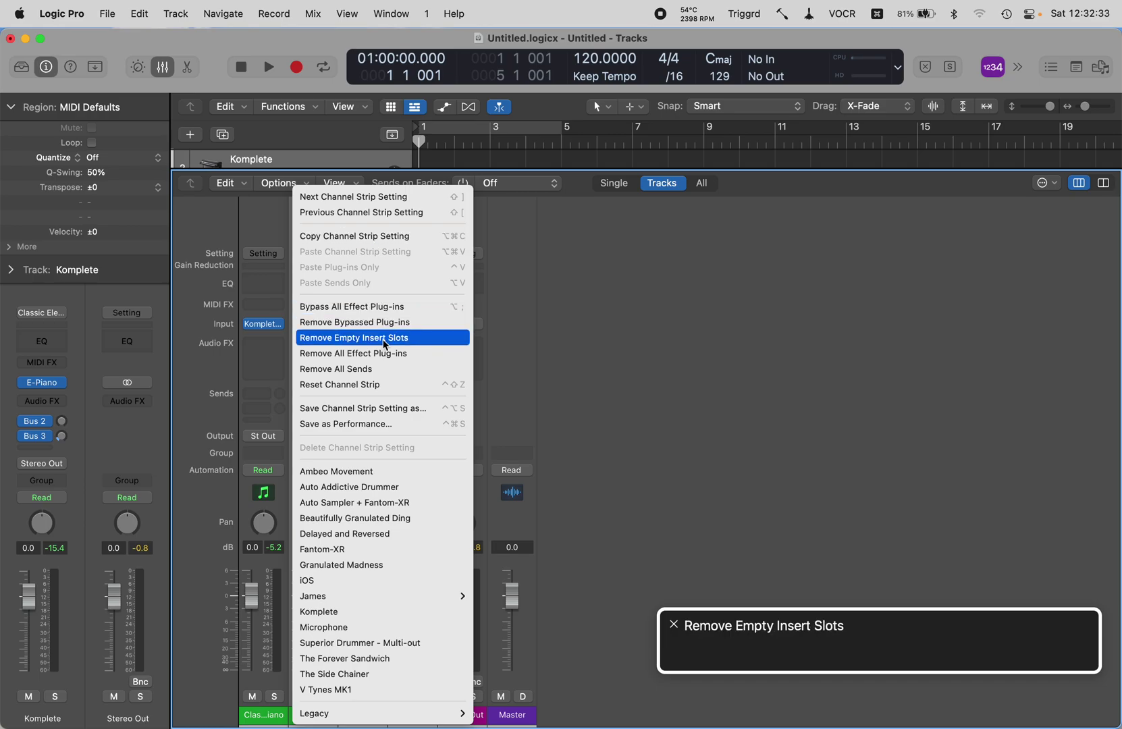
pyautogui.click(384, 387)
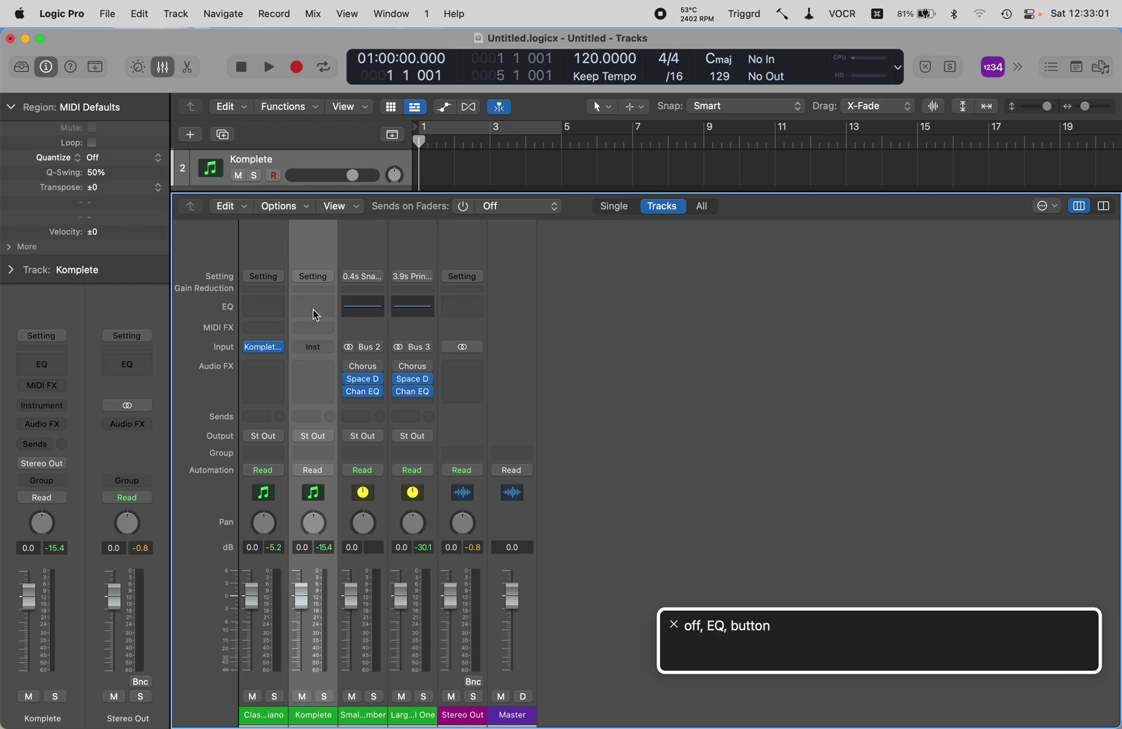
# - Load Komplete Kontrol from the recent plug-ins into the Komplete strip's Instrument slot
pyautogui.click(313, 348)
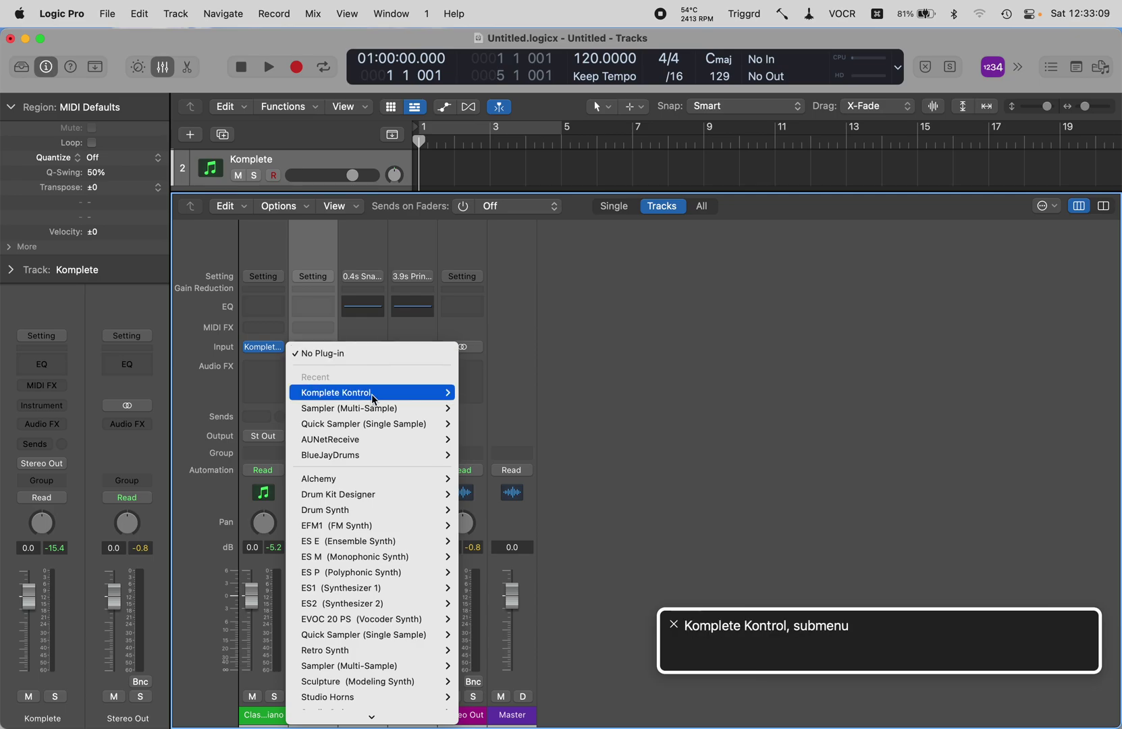
pyautogui.press('Escape')
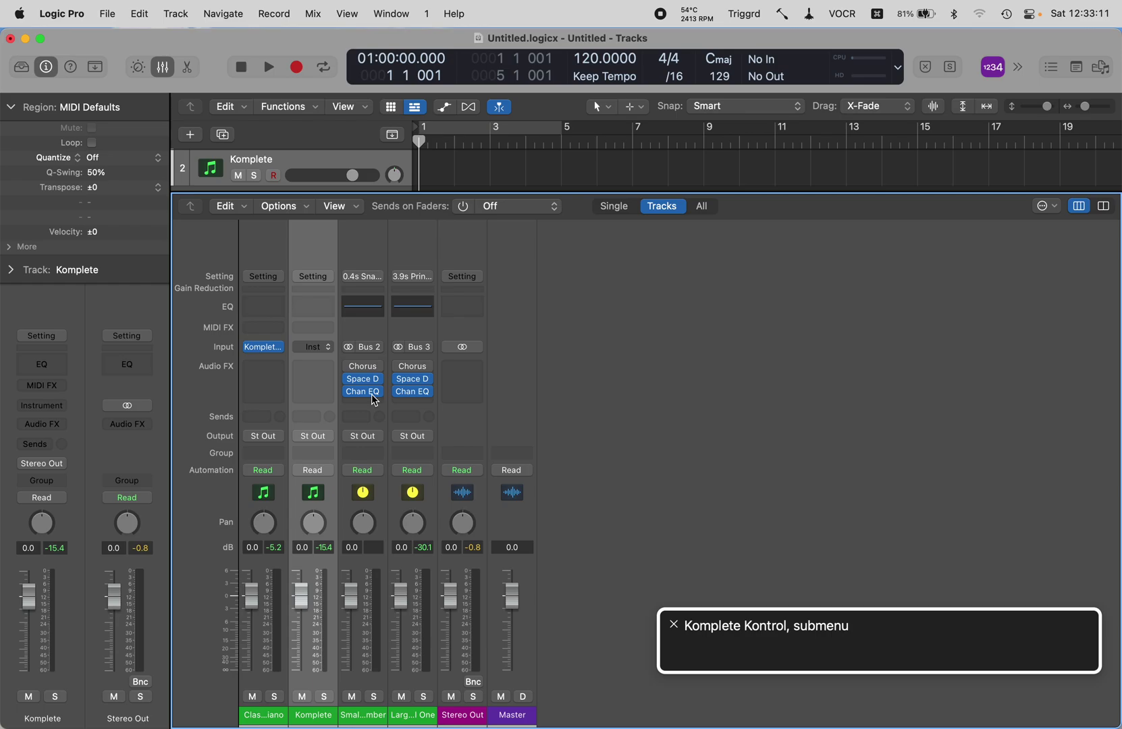
pyautogui.press('Return')
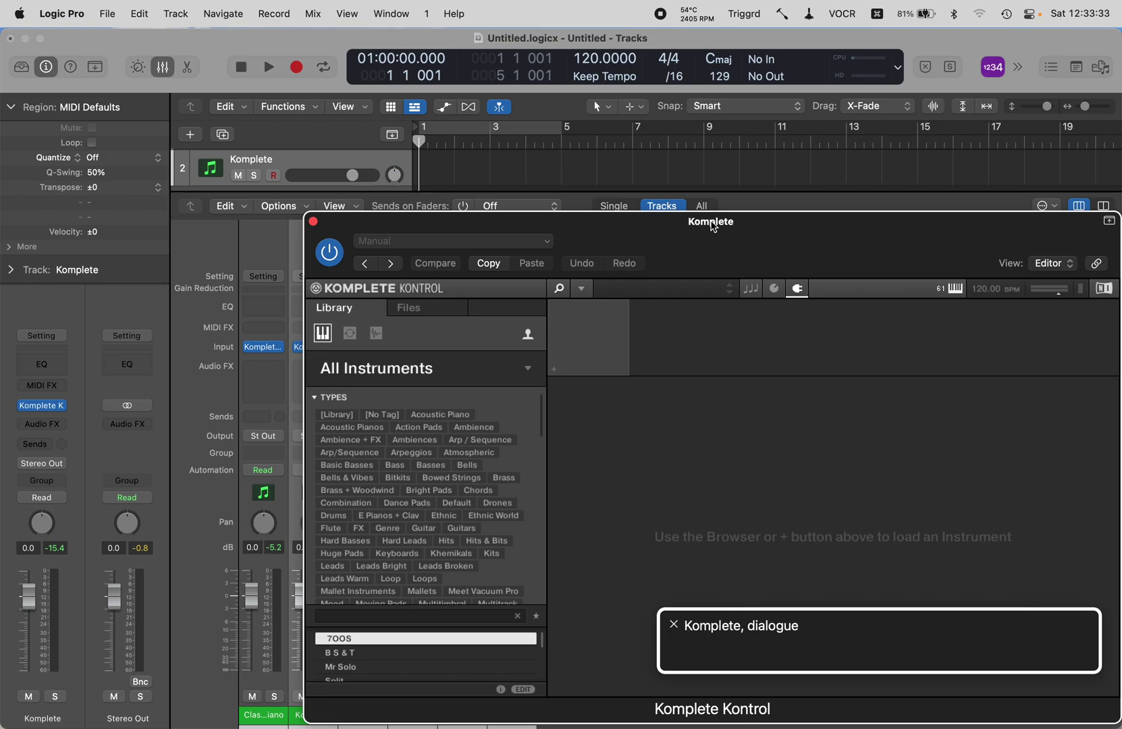
# - Close the Komplete Kontrol window on the Komplete track with Command-W
pyautogui.press('super+w')
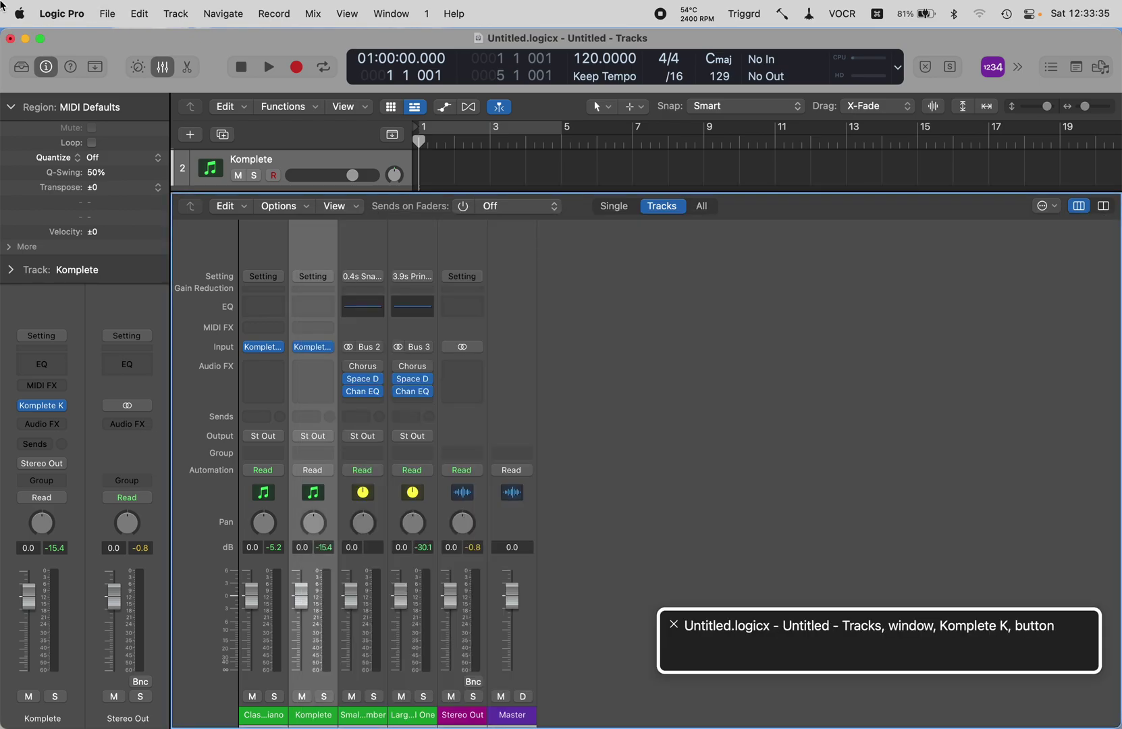